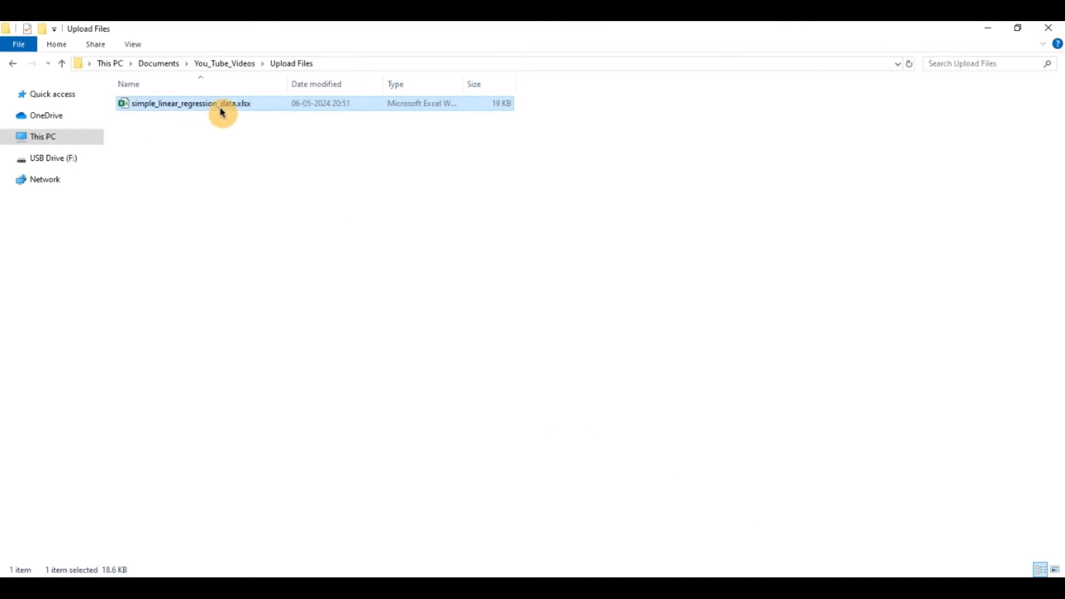
# - Attach simple_linear_regression_data.xlsx from the Upload Files folder to the Julius AI chat and look through its Sheet1 preview
pyautogui.moveTo(221, 108); pyautogui.dragTo(375, 274)
pyautogui.hotkey('alt', 'Tab')
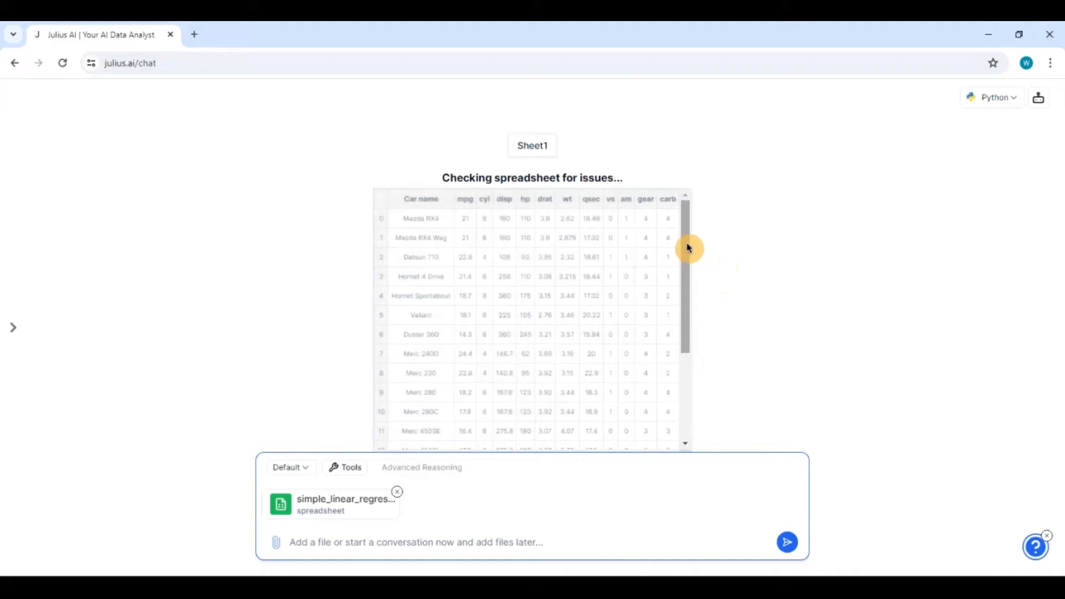
pyautogui.click(682, 248)
pyautogui.moveTo(695, 308); pyautogui.dragTo(694, 262)
pyautogui.click(661, 432)
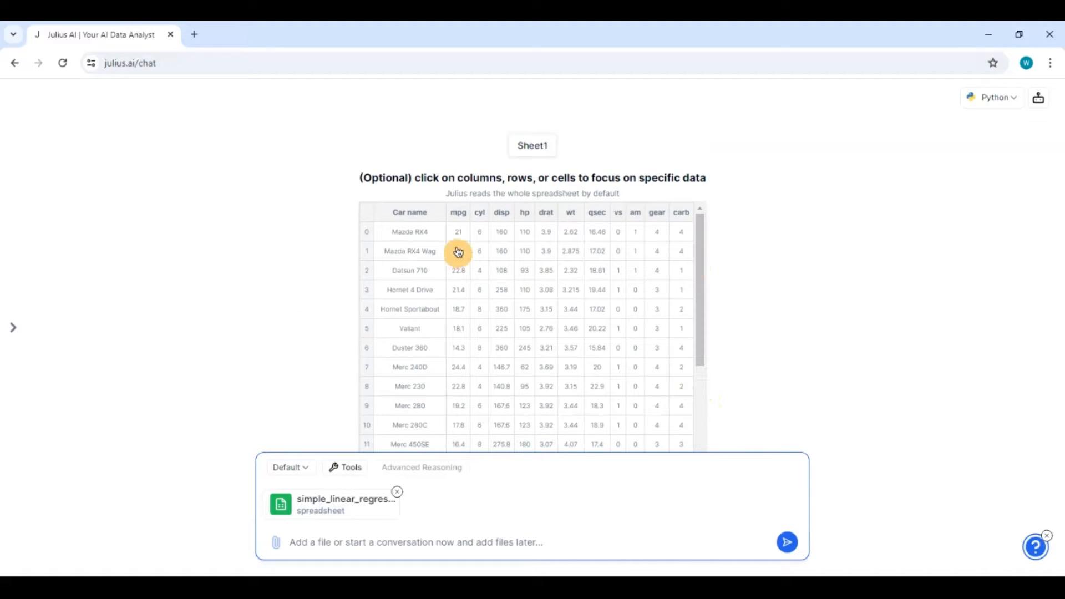
pyautogui.scroll(-1, 496, 279)
pyautogui.scroll(-2, 496, 278)
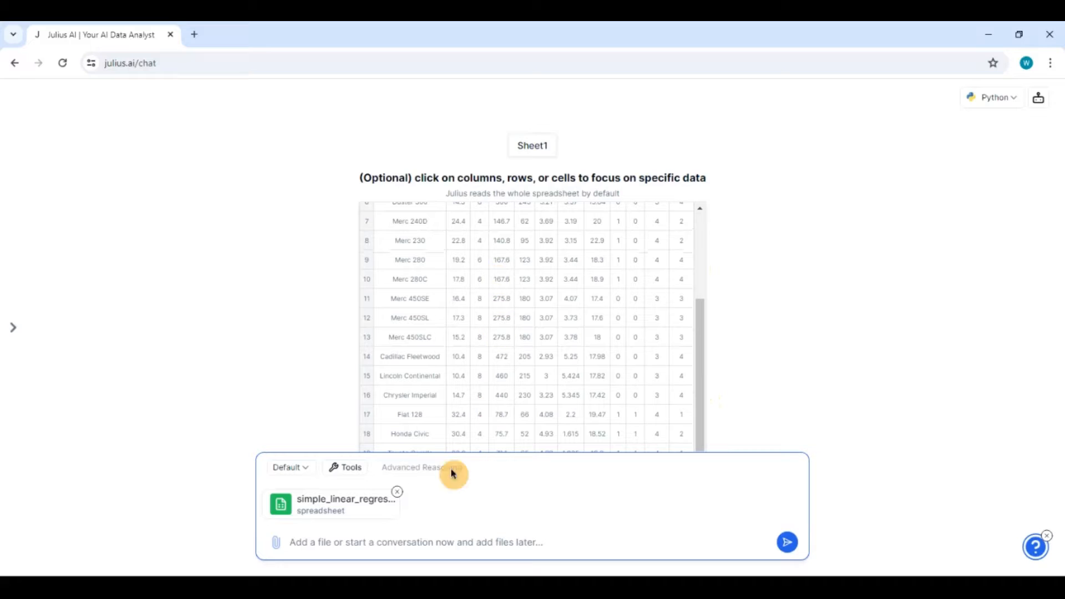
# - Send the prompt "tell me something about the data" and expand the response output under the generated Python code
pyautogui.click(411, 538)
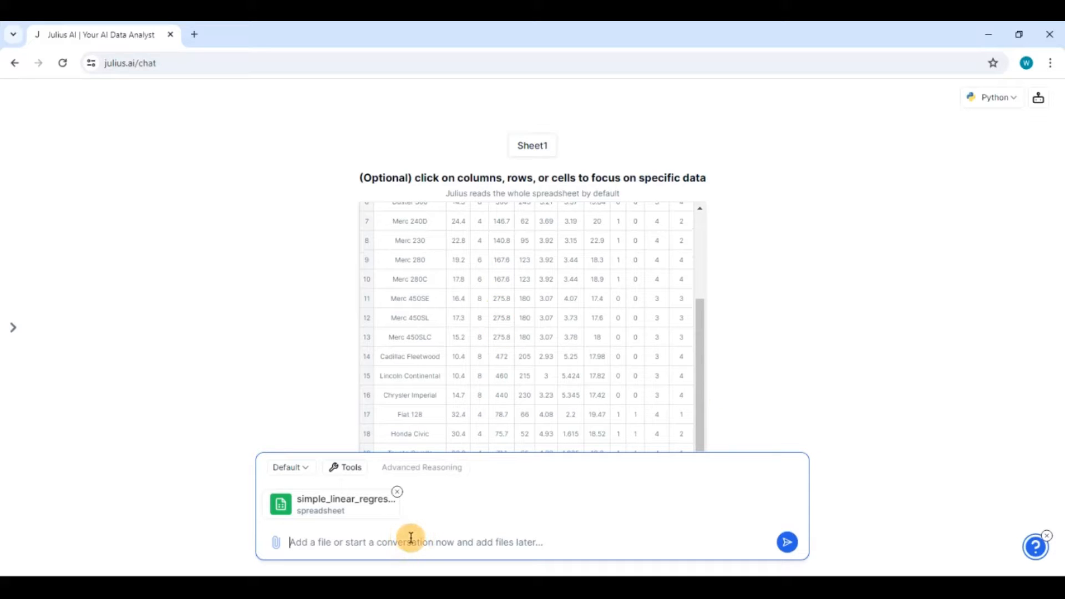
pyautogui.write('te')
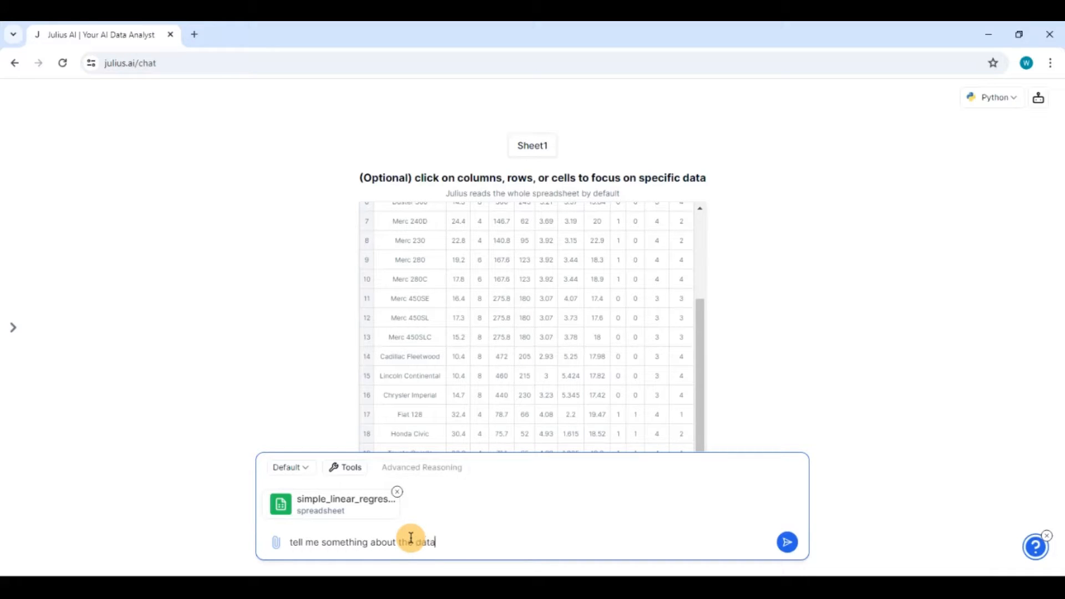
pyautogui.write('ll me something about the data')
pyautogui.press('Return')
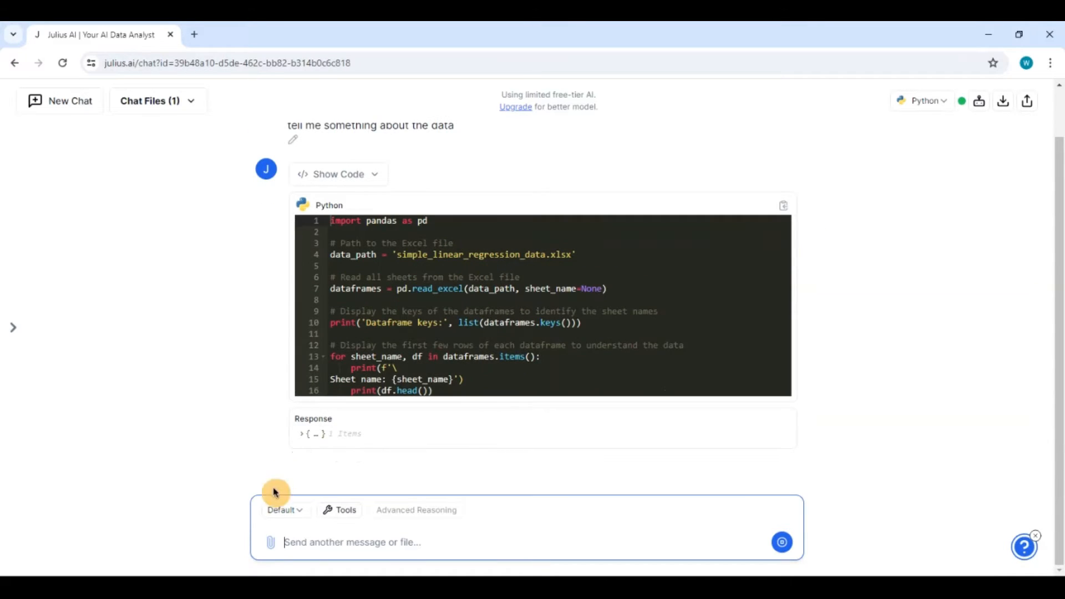
pyautogui.click(303, 435)
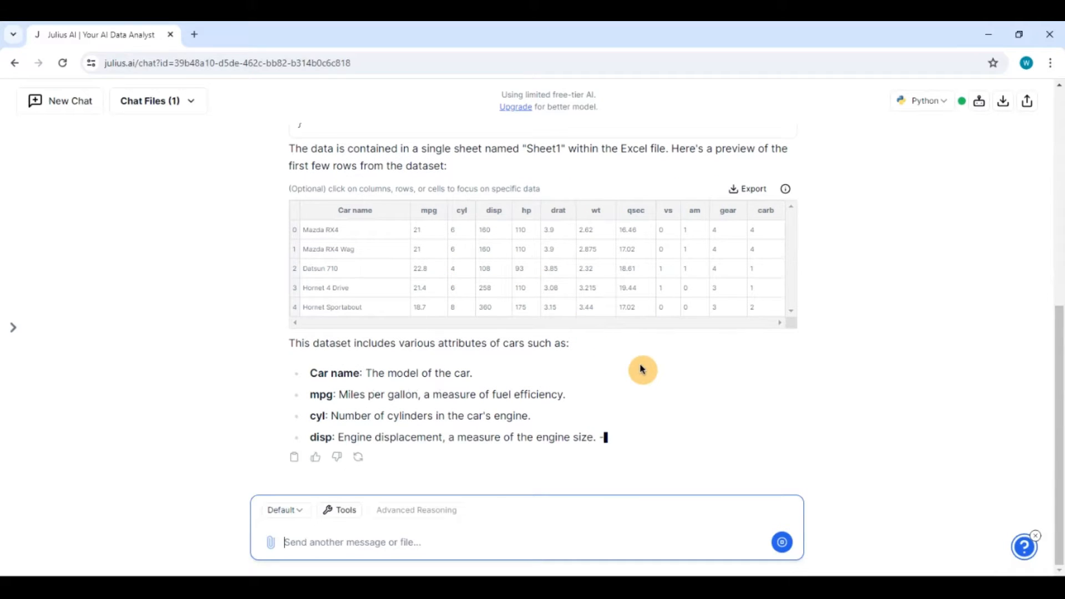
# - Send the prompt "can you perform descriptive statistics on mpg, disp, hp" in the chat
pyautogui.click(305, 540)
pyautogui.write('ca')
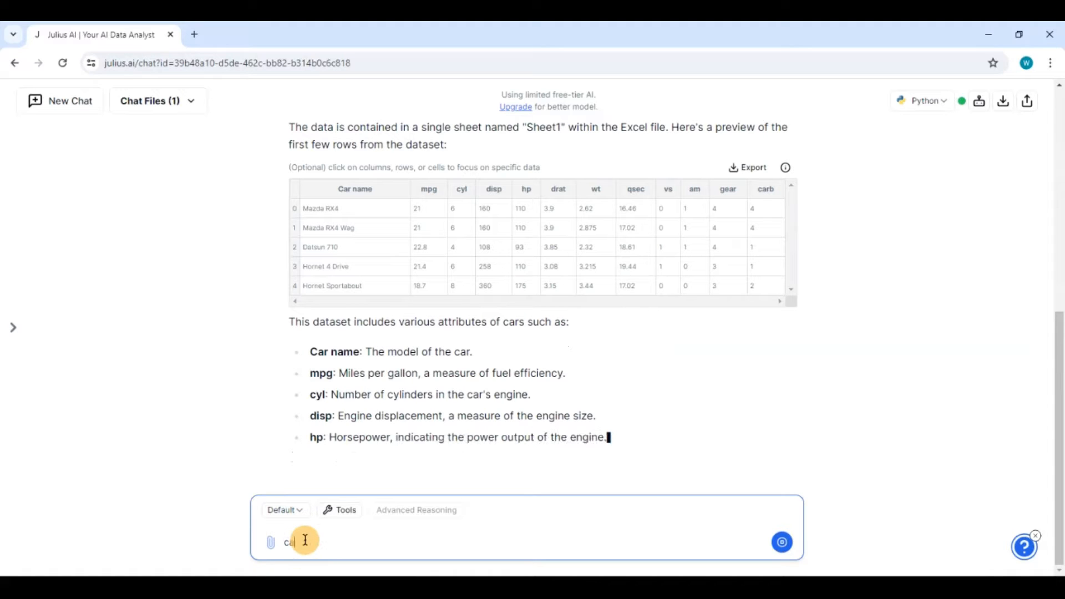
pyautogui.write('n group')
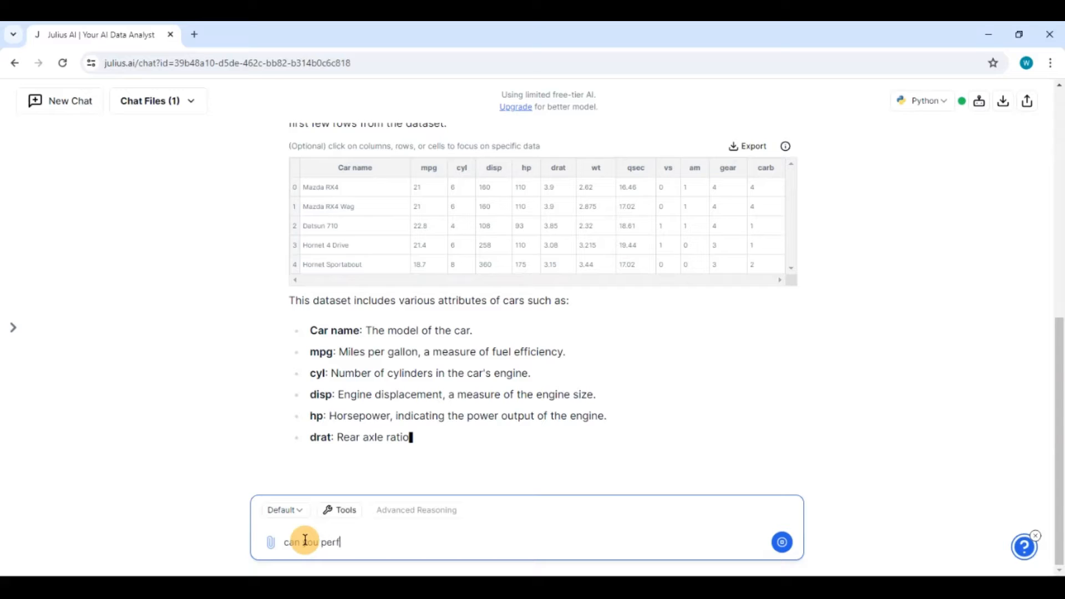
pyautogui.write('erfo')
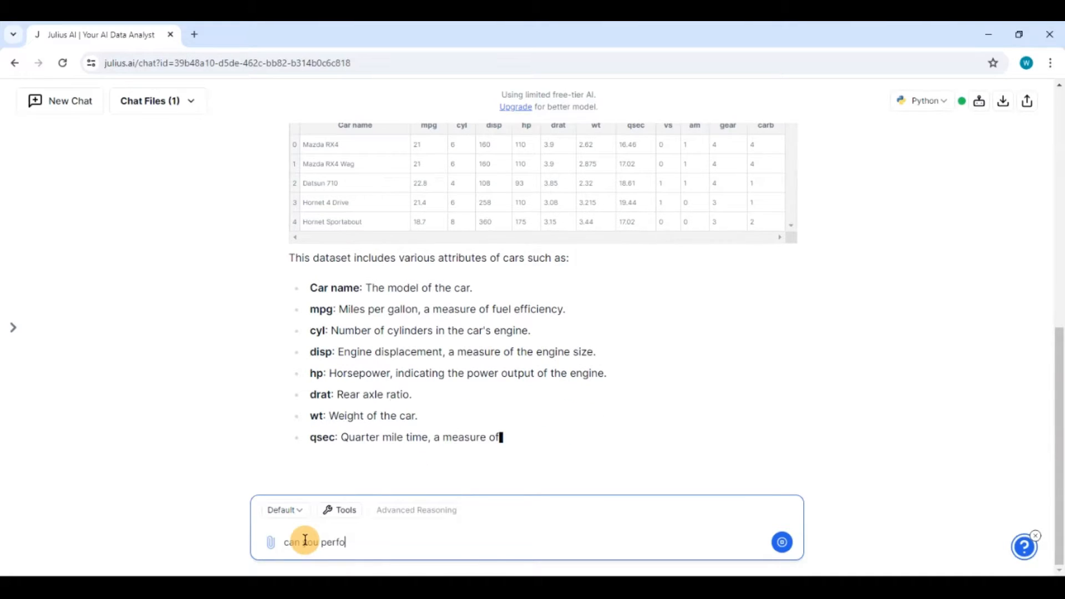
pyautogui.write('m rm descripit')
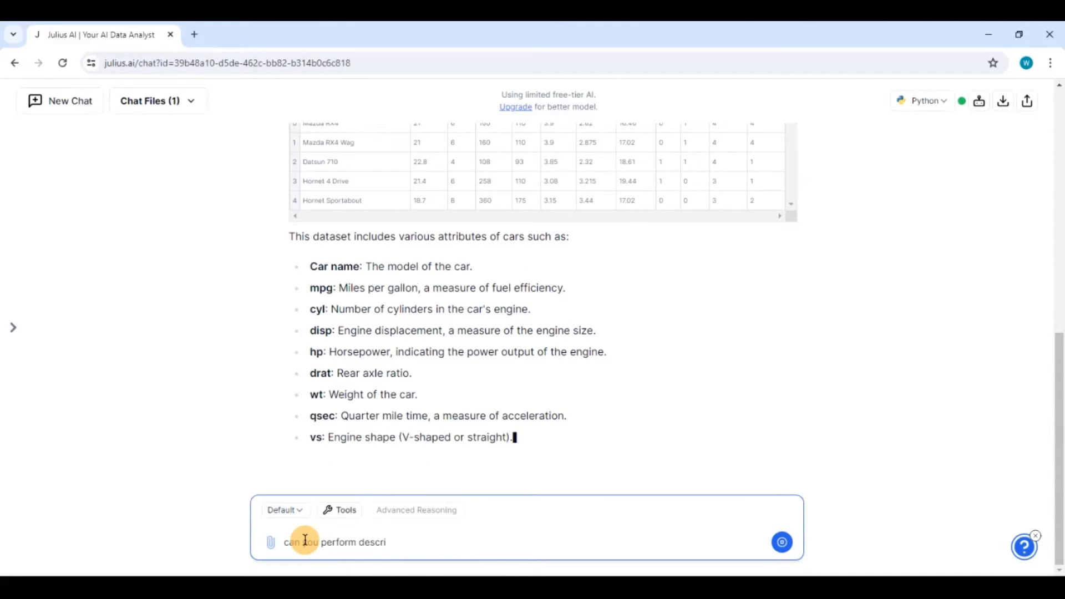
pyautogui.press('BackSpace')
pyautogui.press('BackSpace')
pyautogui.write('gti')
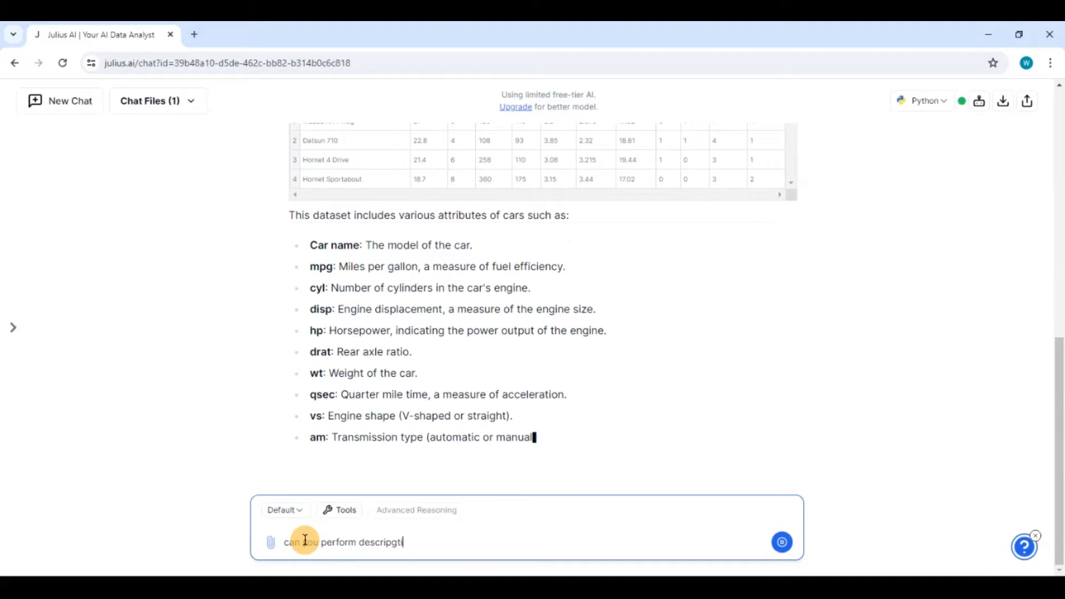
pyautogui.press('BackSpace')
pyautogui.press('BackSpace')
pyautogui.press('BackSpace')
pyautogui.write('tive stat')
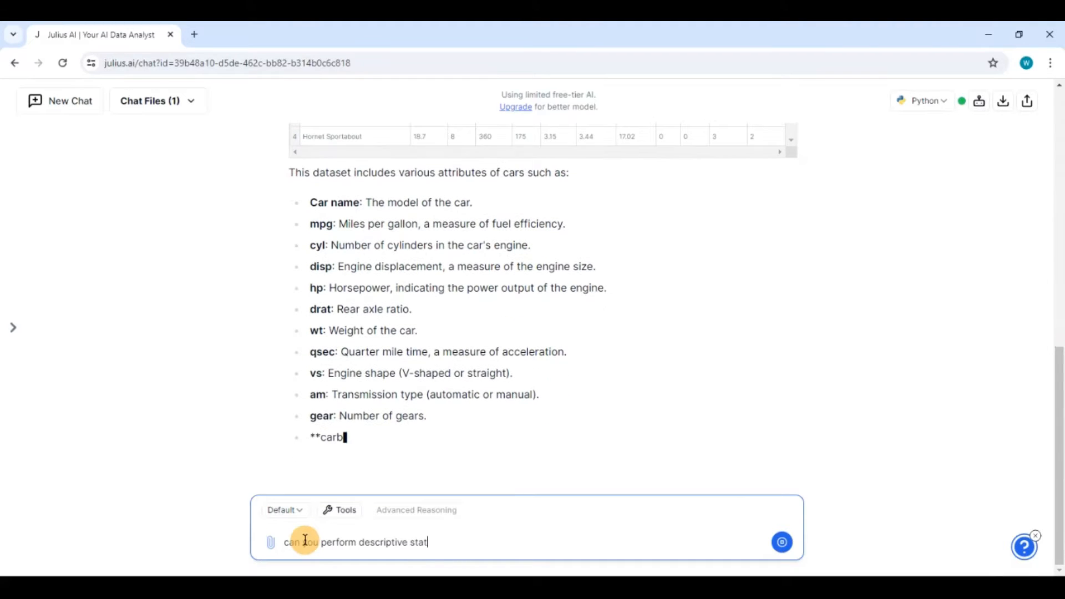
pyautogui.write('istics on m')
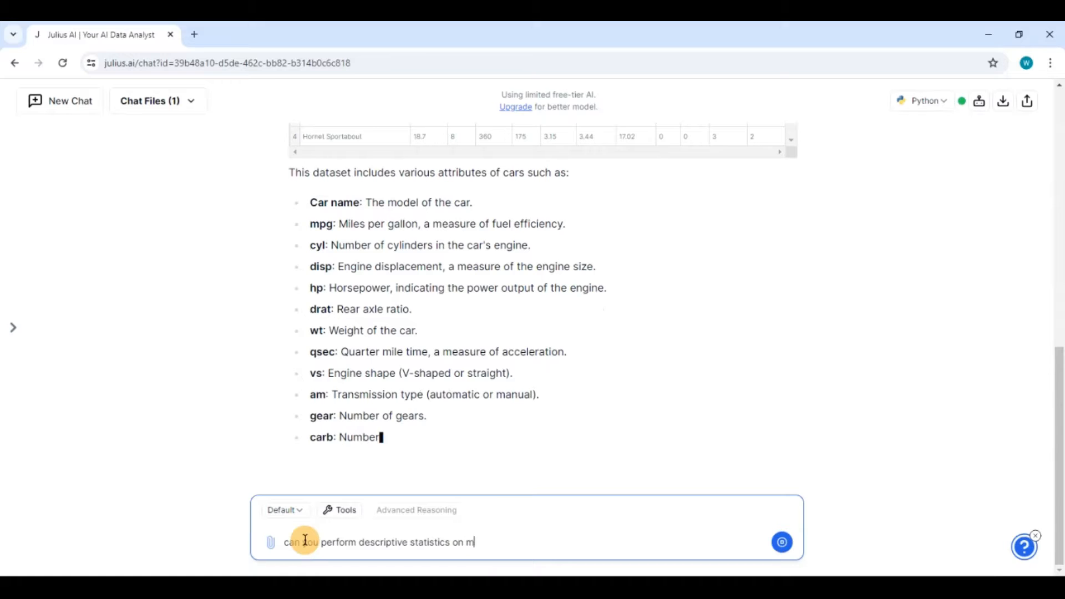
pyautogui.write('p')
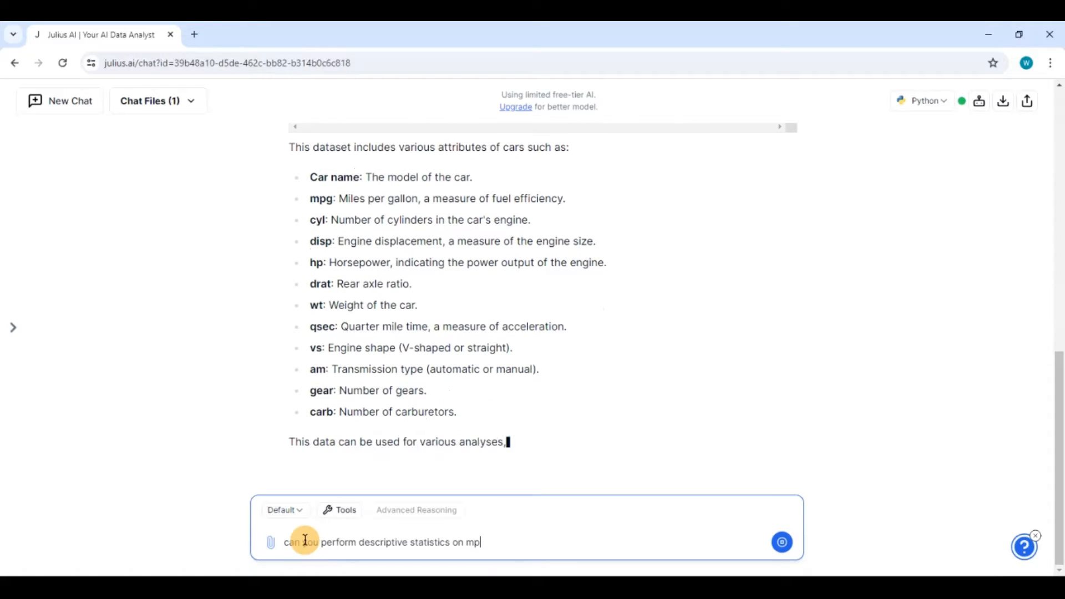
pyautogui.write('g, displ')
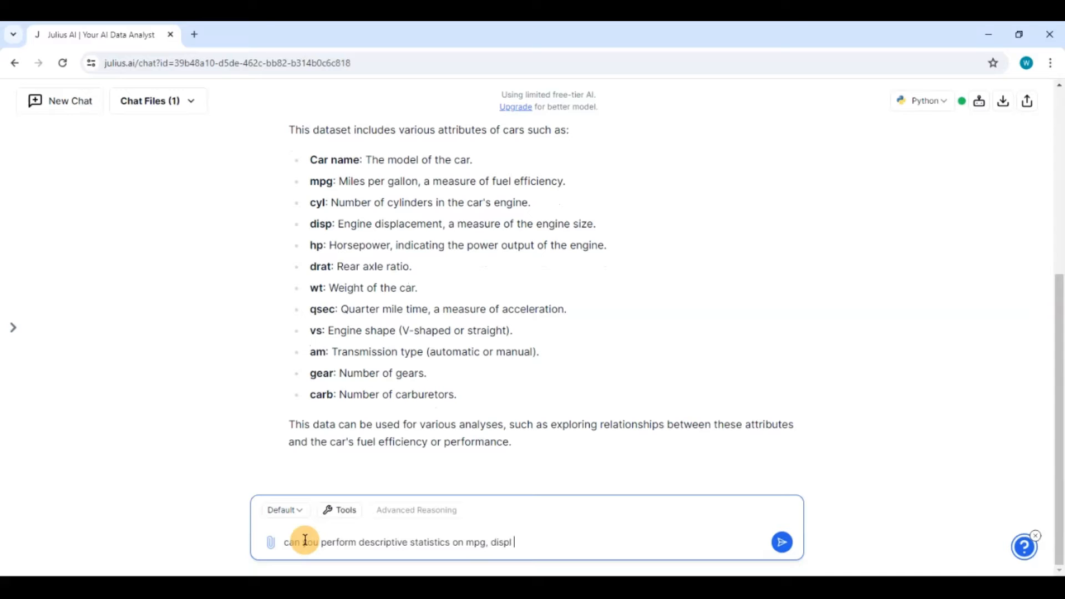
pyautogui.press('BackSpace')
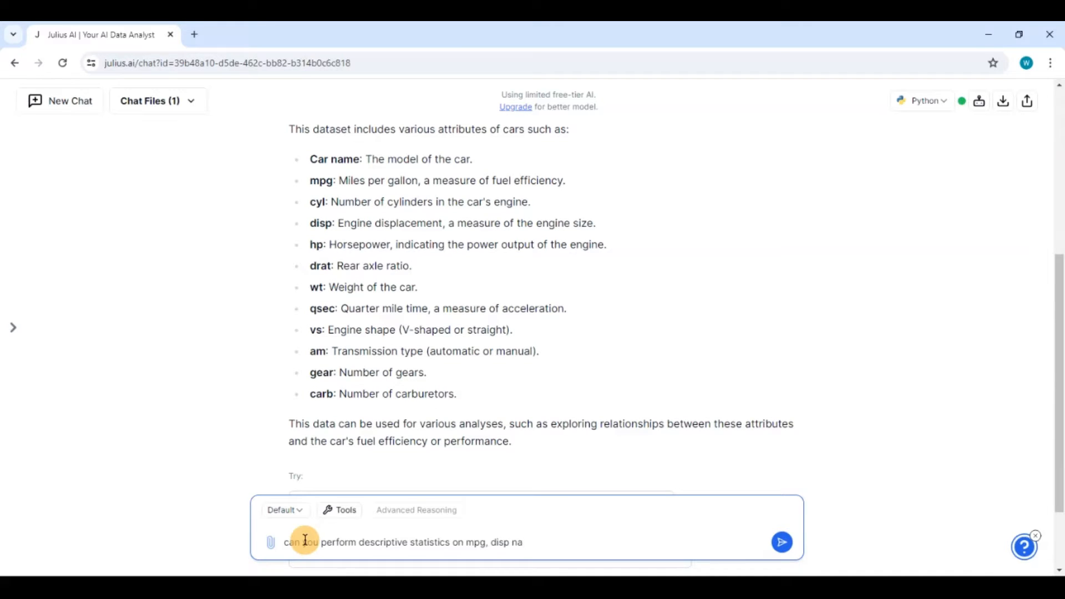
pyautogui.scroll(4, 587, 174)
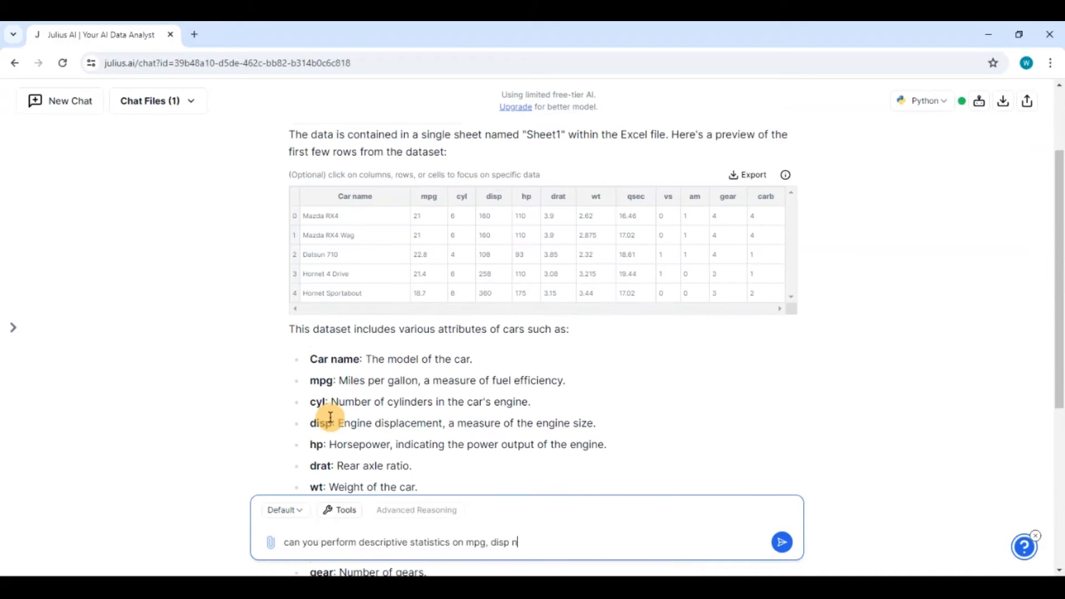
pyautogui.scroll(-5, 388, 430)
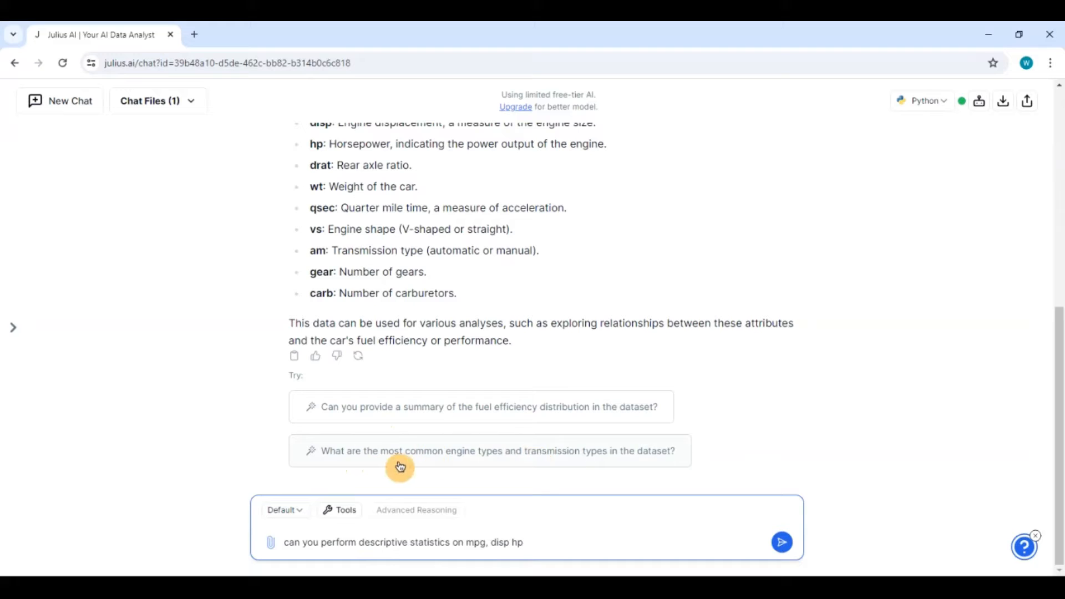
pyautogui.click(508, 542)
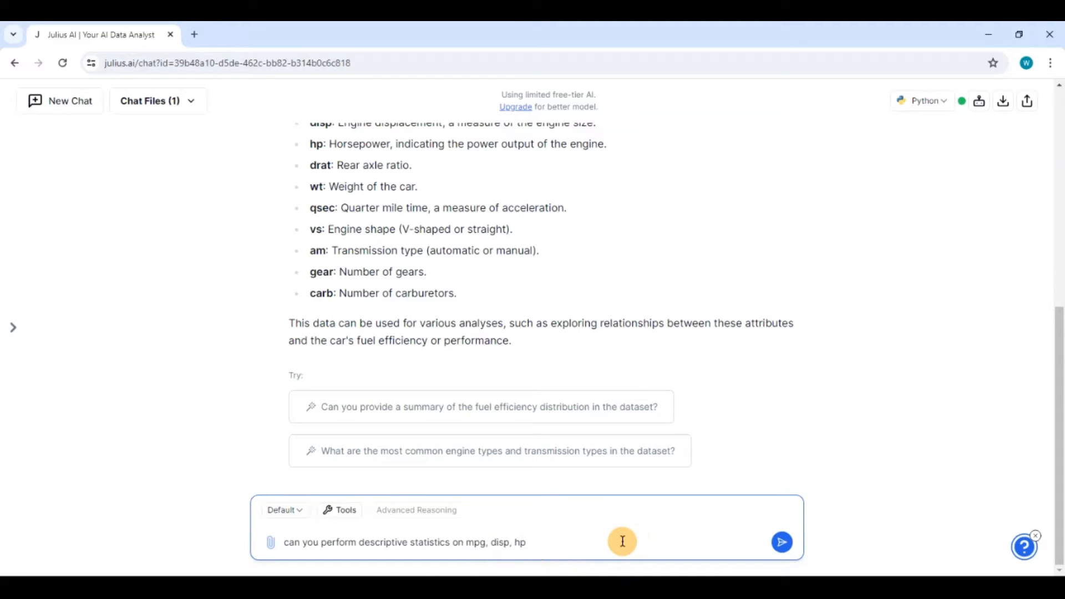
pyautogui.click(783, 542)
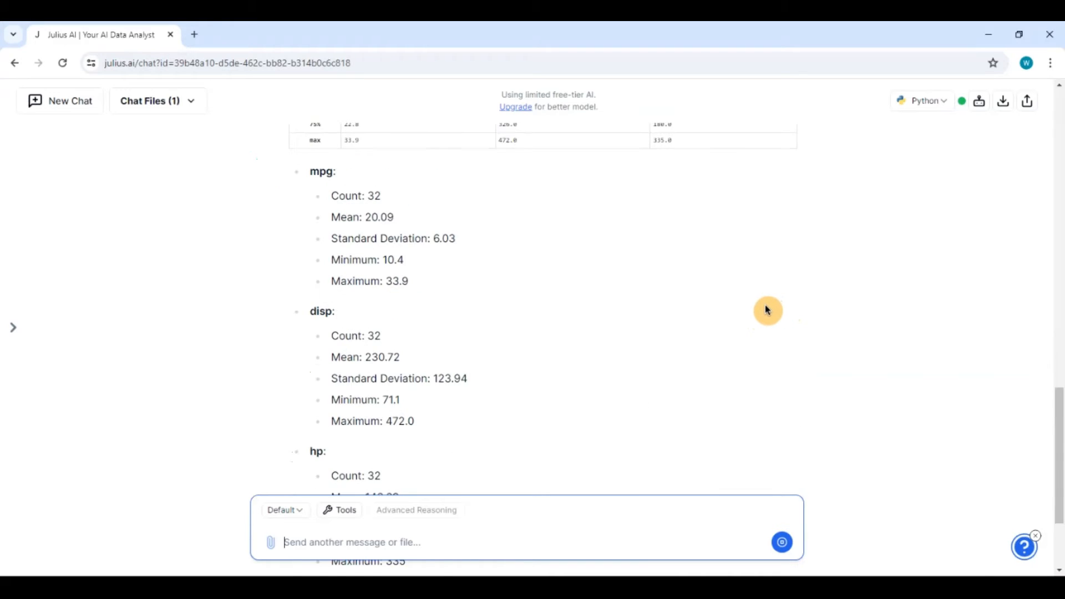
# - Examine the descriptive statistics for mpg, disp and hp, including the Python code behind the calculation
pyautogui.scroll(5, 765, 305)
pyautogui.scroll(4, 728, 309)
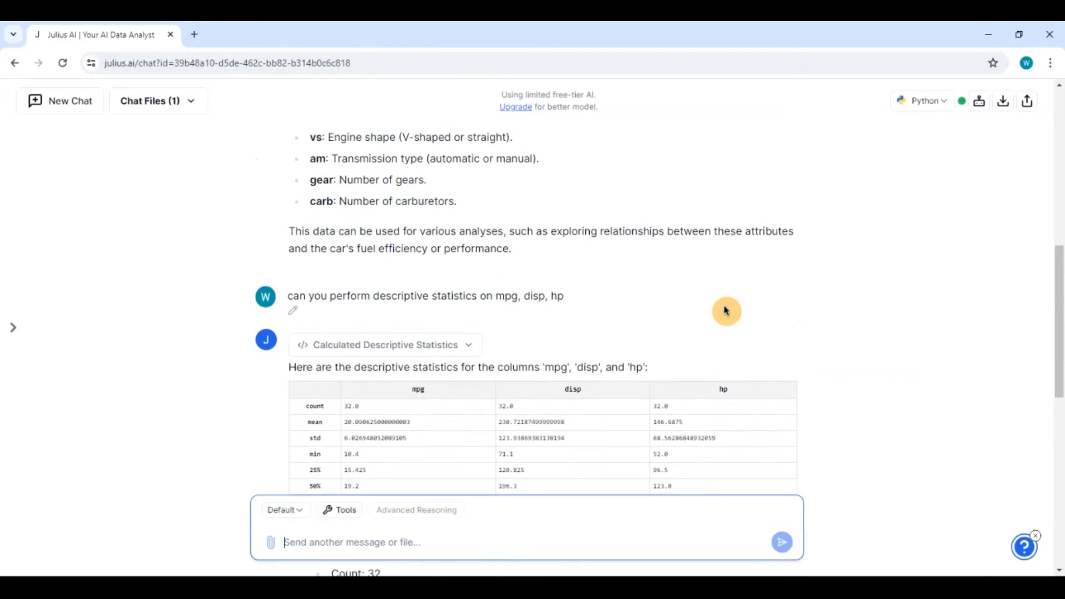
pyautogui.scroll(-2, 706, 311)
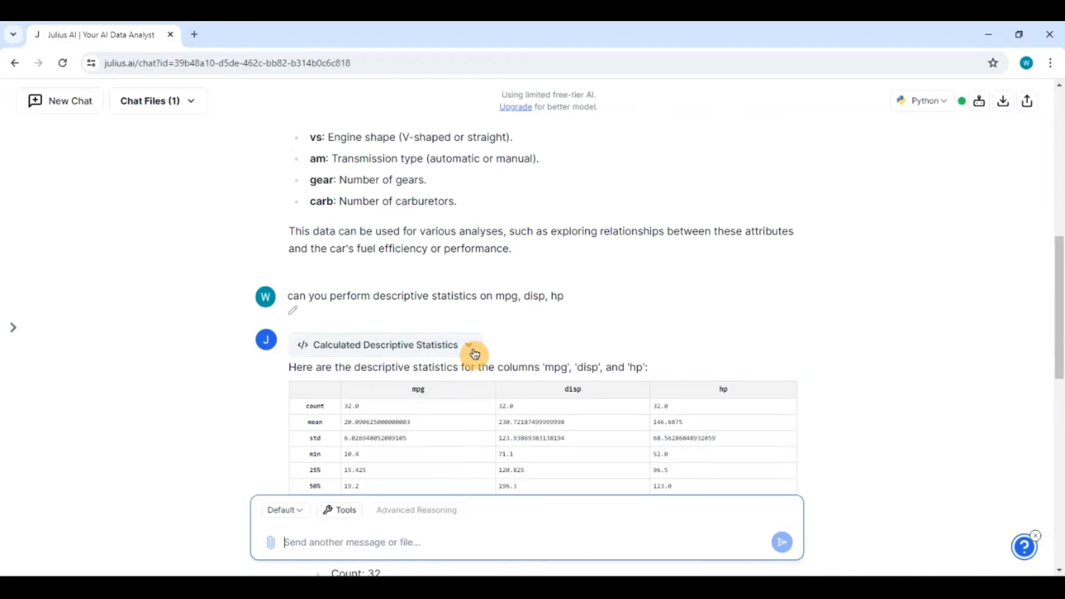
pyautogui.scroll(-2, 488, 350)
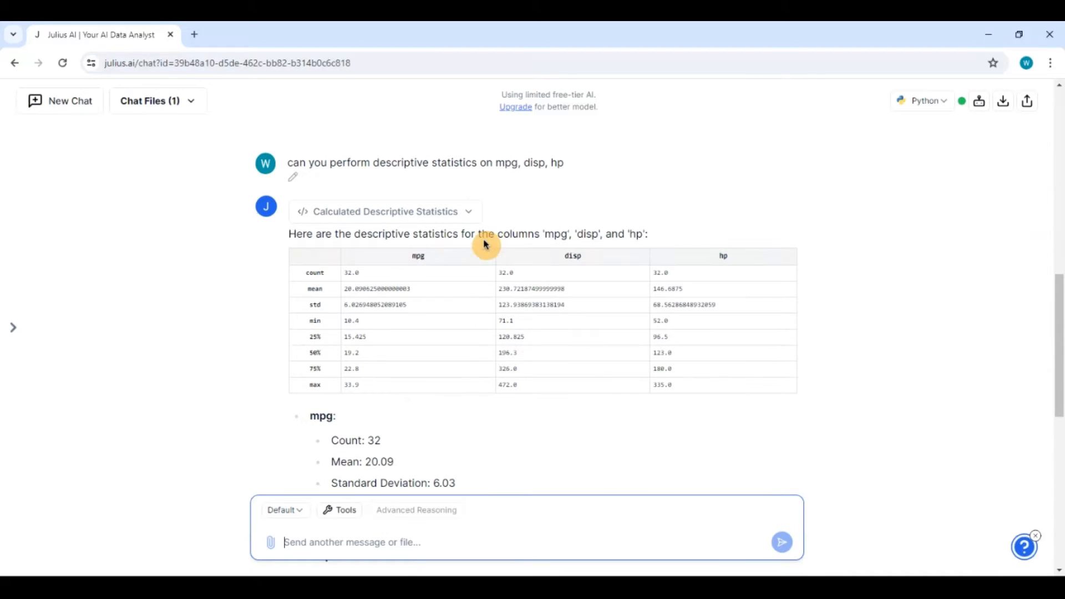
pyautogui.click(469, 214)
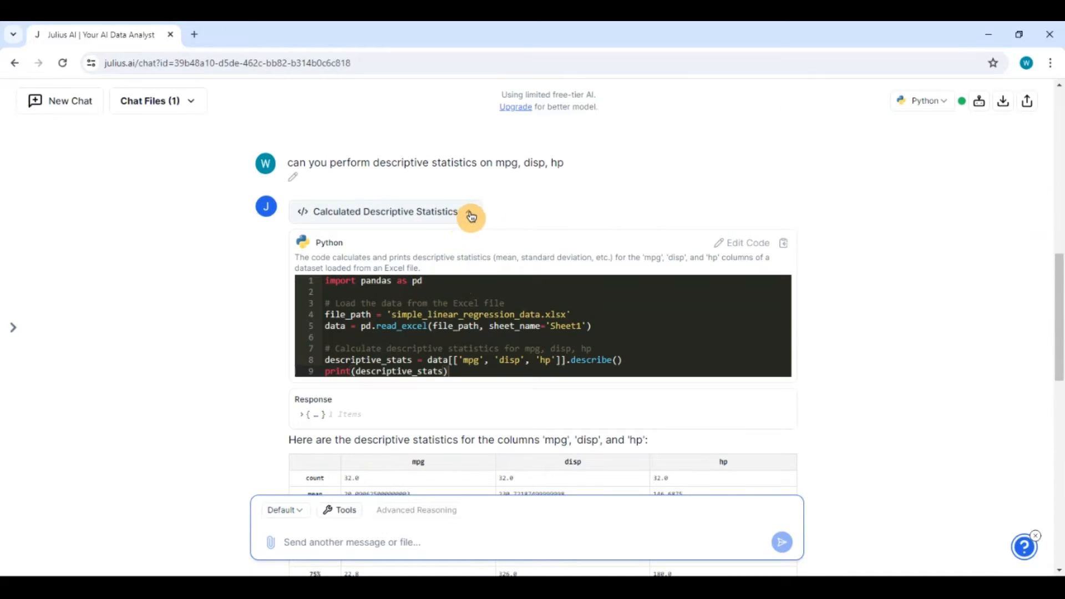
pyautogui.click(469, 213)
pyautogui.scroll(-1, 487, 274)
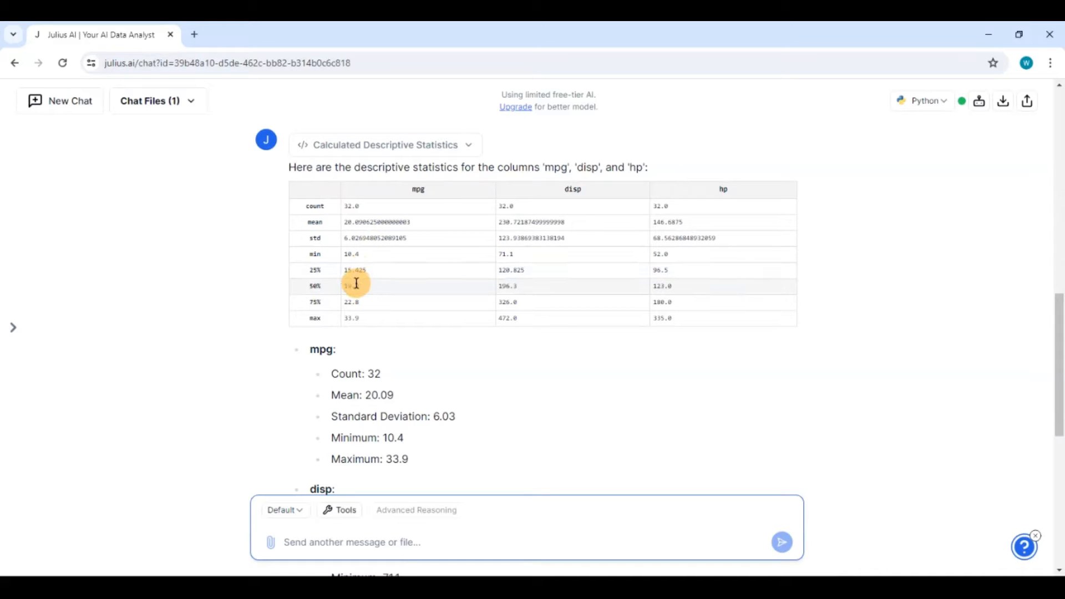
pyautogui.scroll(-7, 438, 308)
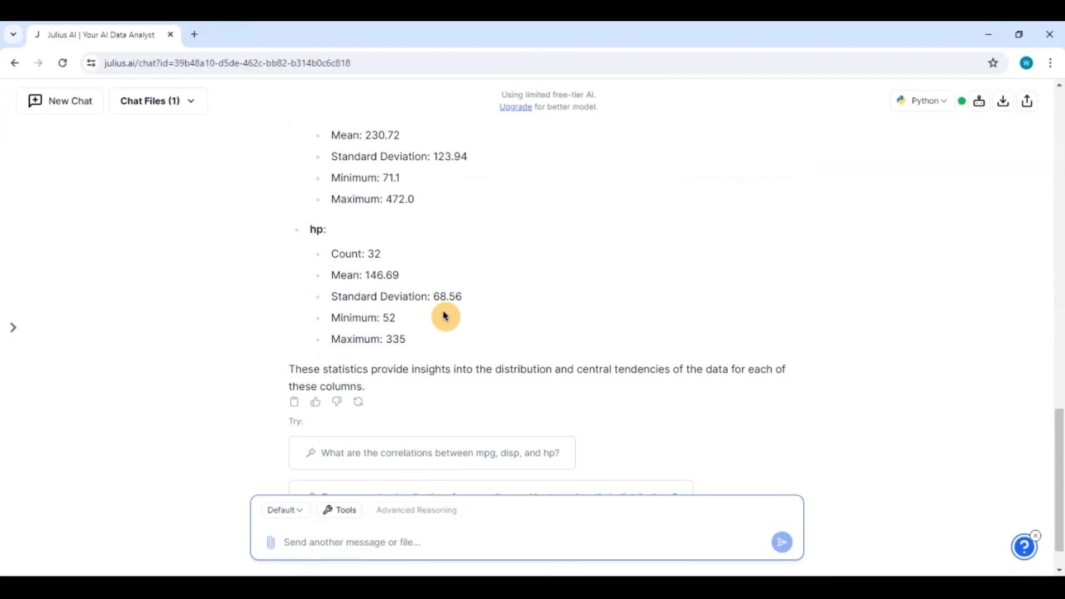
pyautogui.scroll(10, 444, 316)
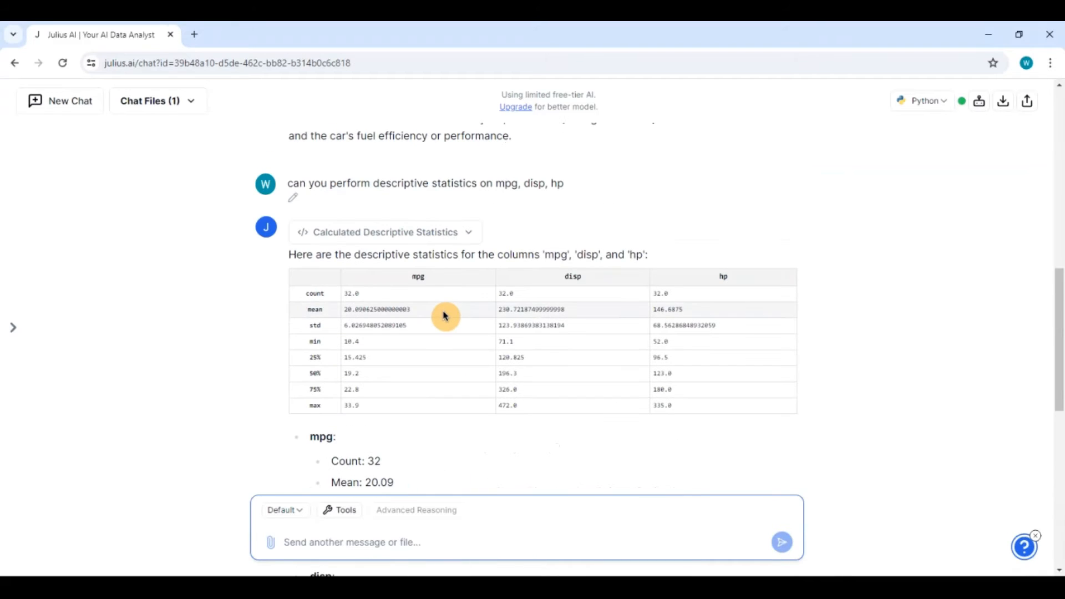
pyautogui.scroll(-7, 444, 316)
# - Send the prompt "can you generate a scatter plot for mpg vs disp" in the chat
pyautogui.click(363, 535)
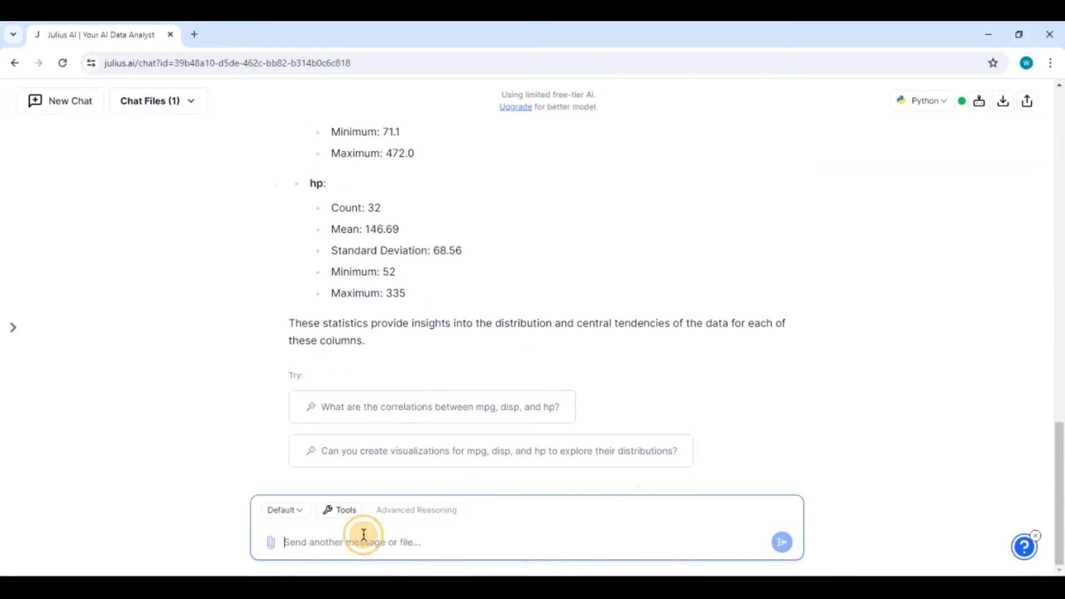
pyautogui.write('can ')
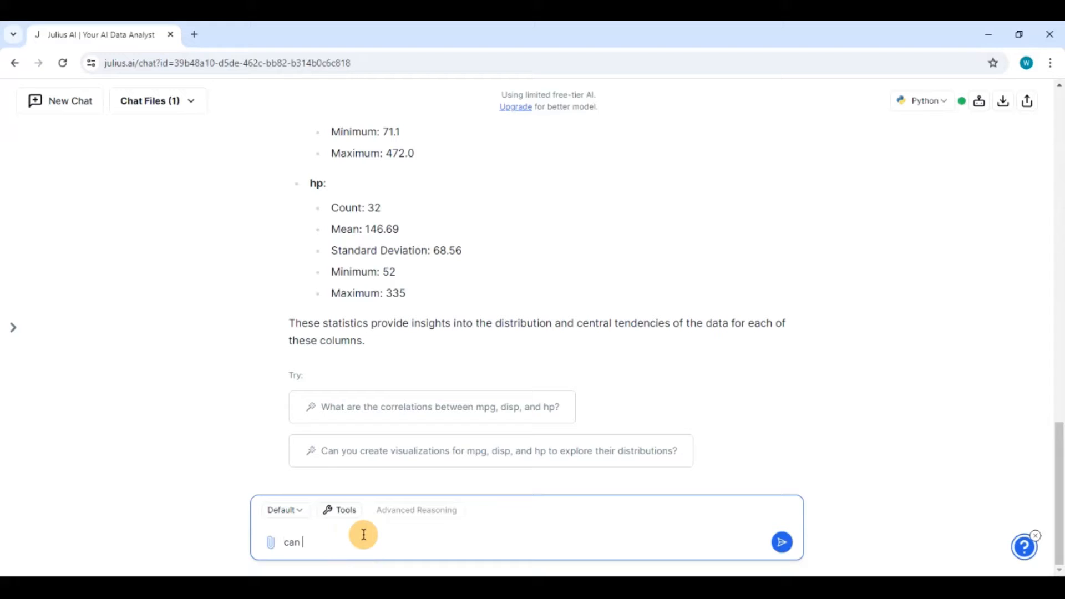
pyautogui.write('you geenr')
pyautogui.write('nera')
pyautogui.write('te a scatter plot')
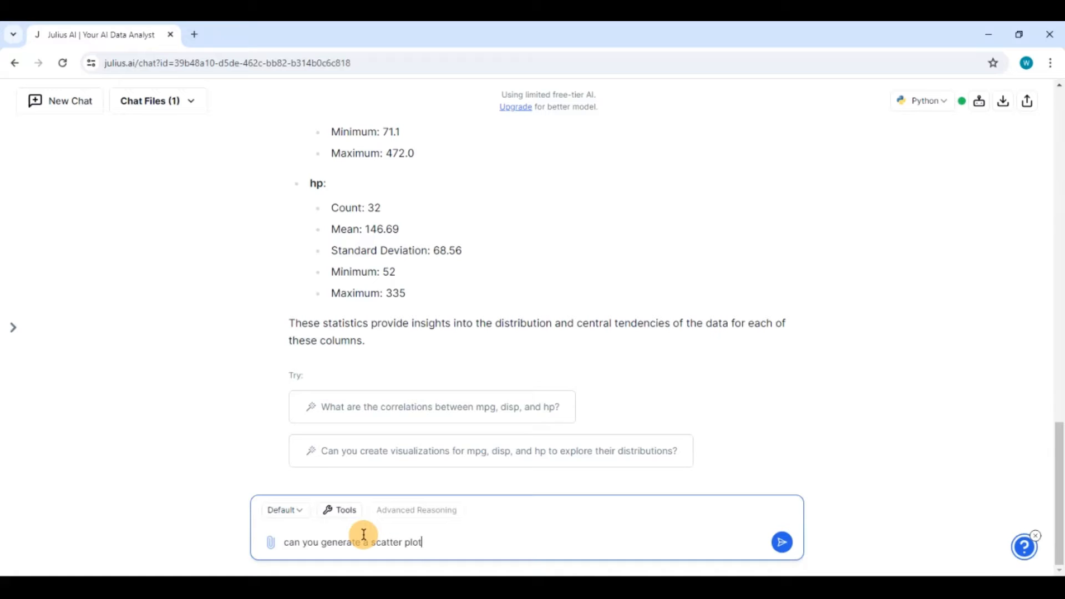
pyautogui.write(' for mpg vs disp')
pyautogui.click(782, 542)
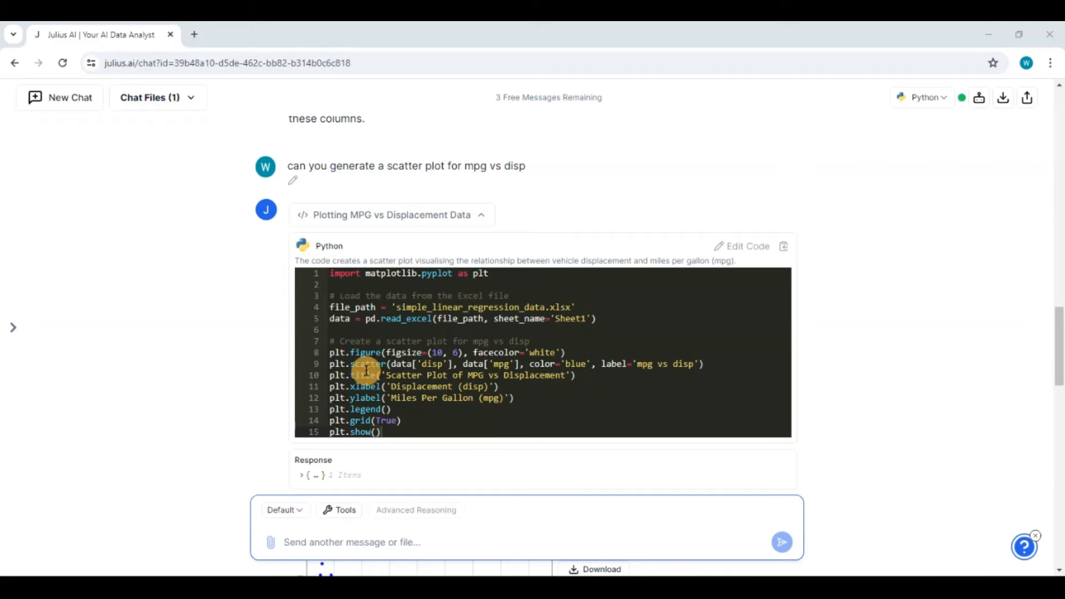
# - Examine the Python code and the resulting scatter plot of mpg versus displacement
pyautogui.scroll(-3, 438, 366)
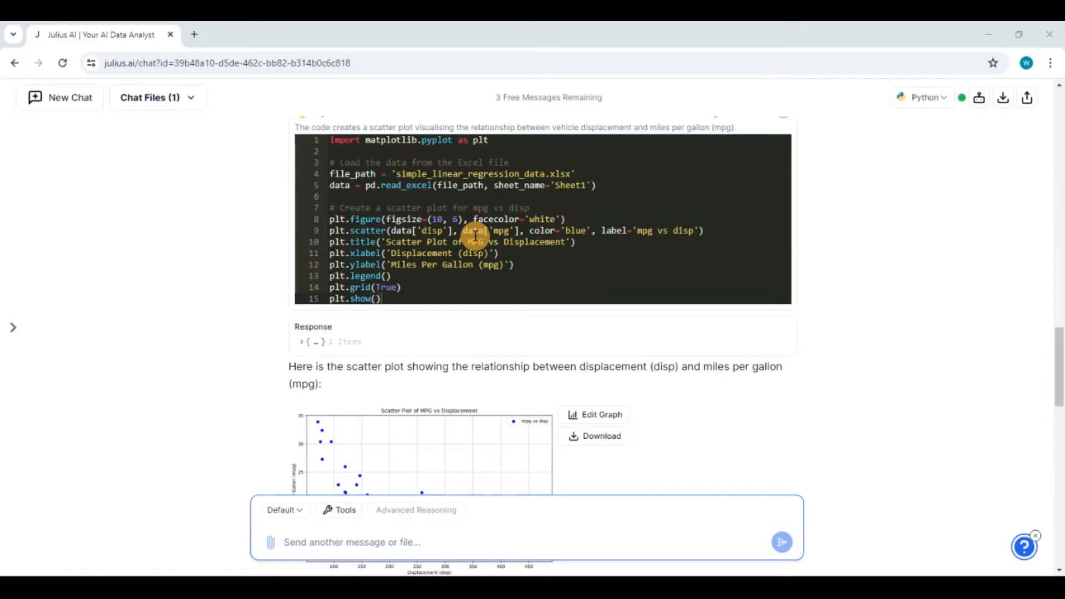
pyautogui.scroll(-4, 475, 235)
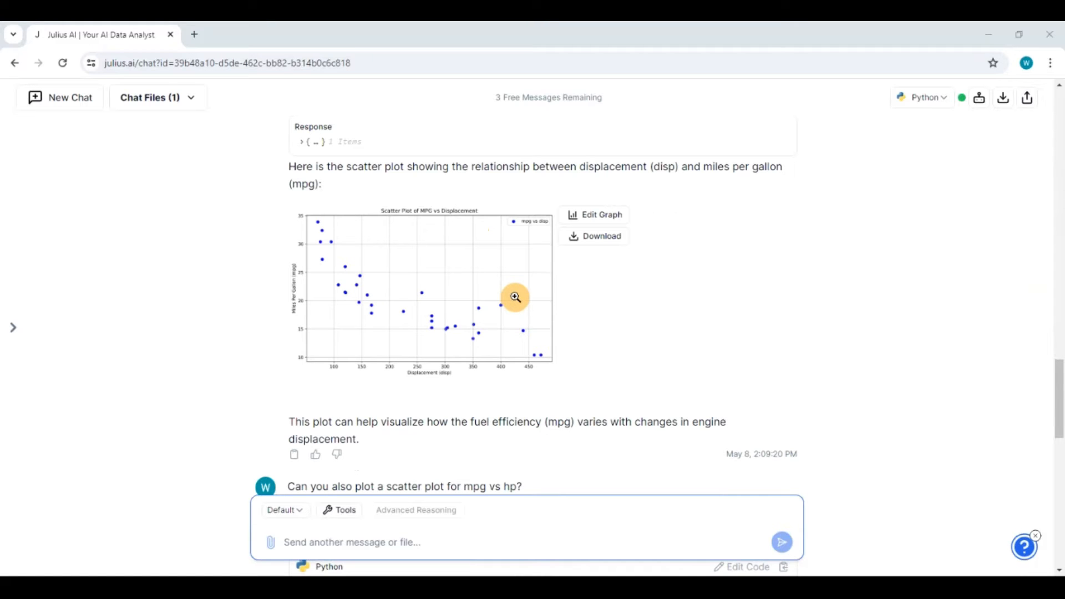
pyautogui.scroll(-15, 610, 312)
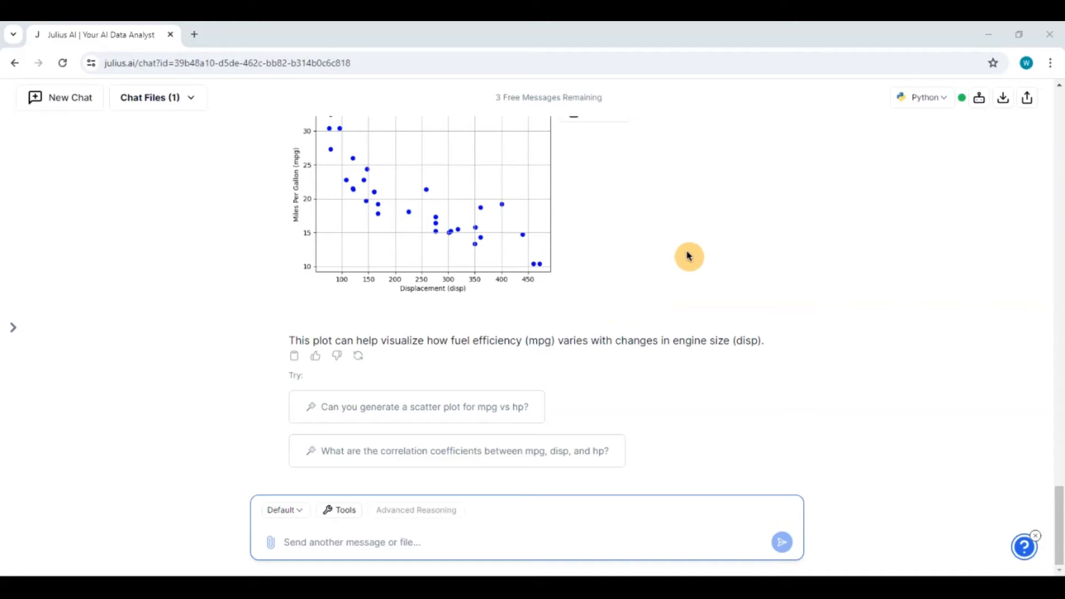
# - Submit the suggested prompt "Can you generate a scatter plot for mpg vs hp?" and review the resulting plot
pyautogui.click(492, 405)
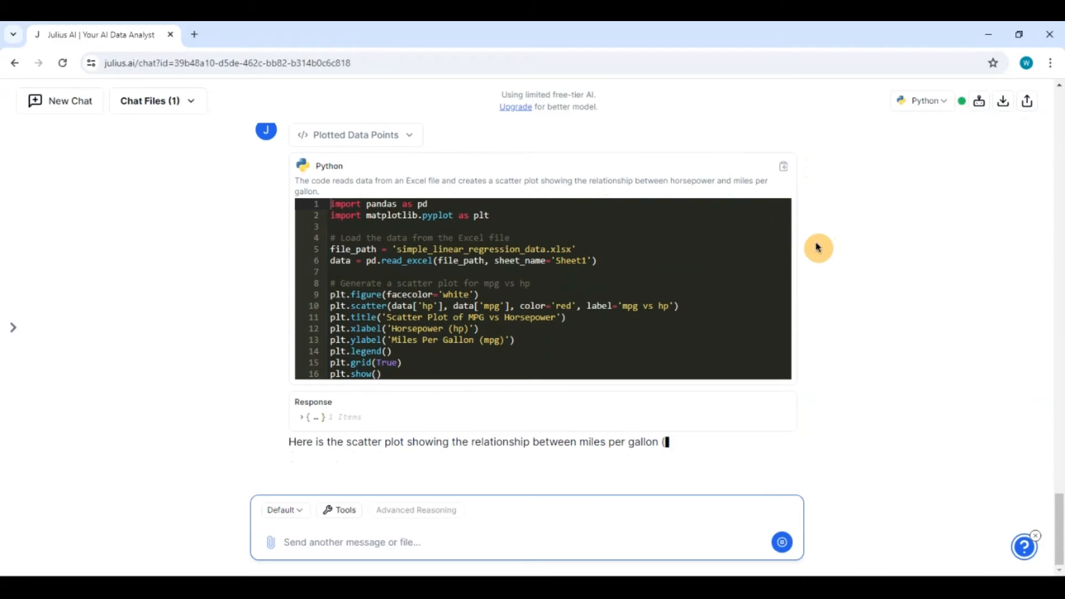
pyautogui.scroll(2, 825, 230)
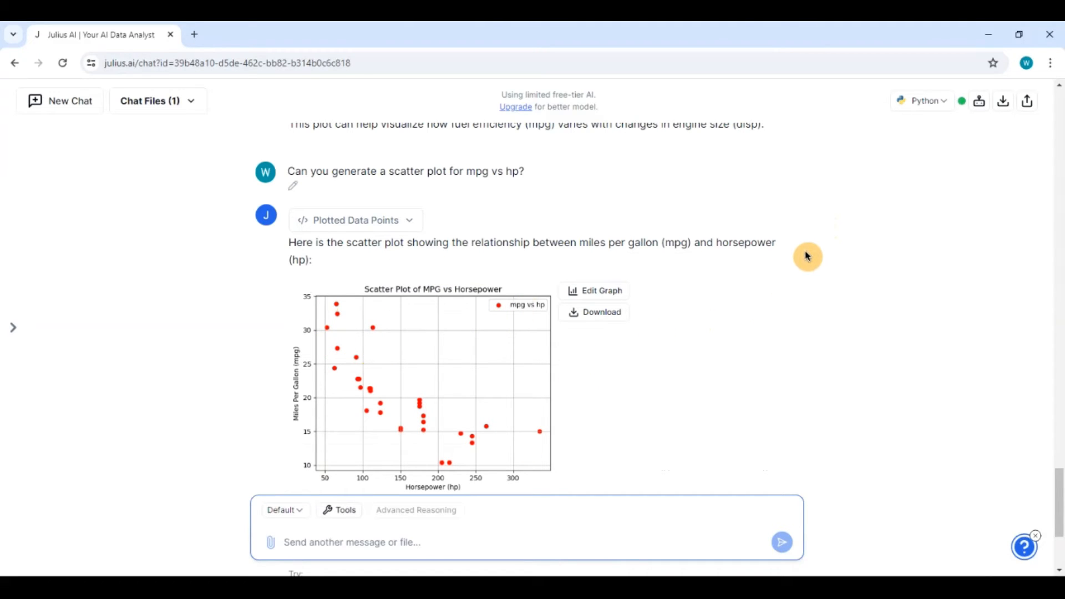
pyautogui.scroll(-1, 807, 256)
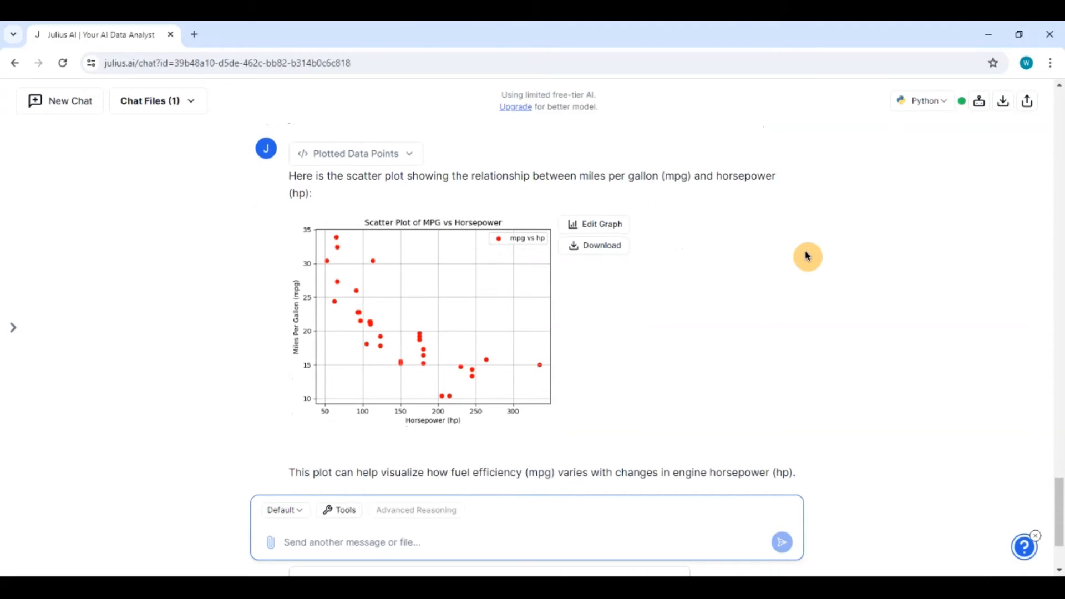
pyautogui.scroll(-1, 807, 256)
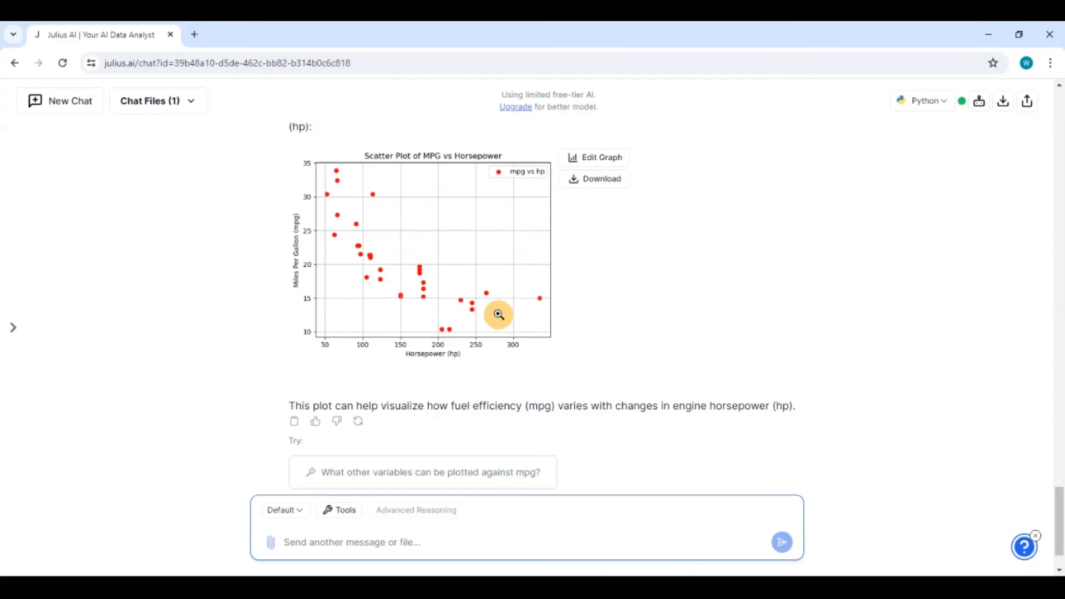
pyautogui.scroll(-1, 688, 242)
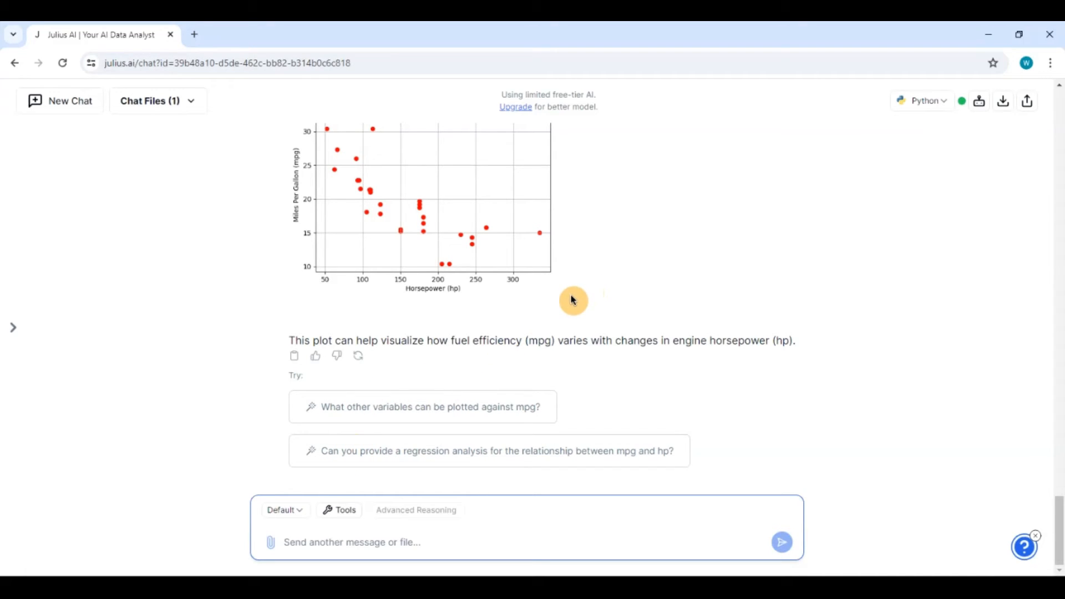
# - Send the prompt "can you generate the correlation matrix of all numerical variables" in the chat
pyautogui.click(370, 542)
pyautogui.write('ca')
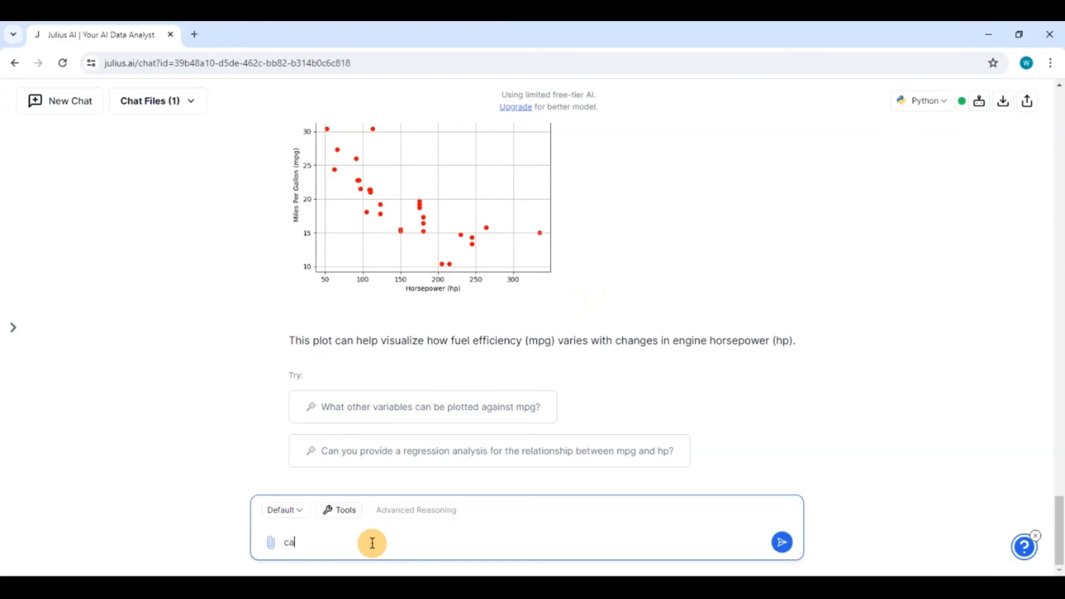
pyautogui.write('n yo')
pyautogui.write('u the')
pyautogui.write('gene')
pyautogui.write('rate the c')
pyautogui.write('orrelation ma')
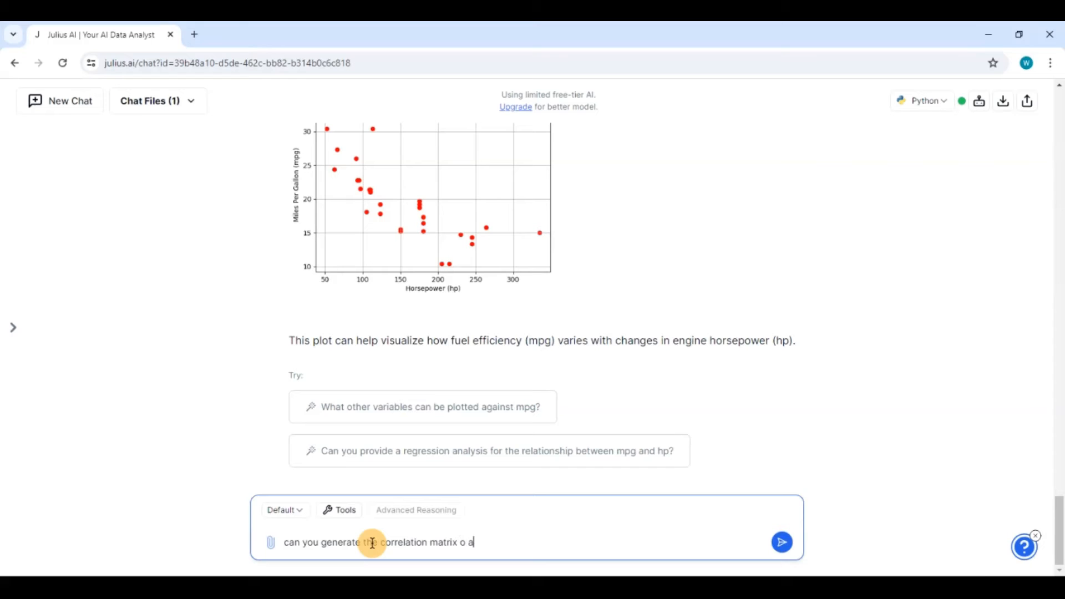
pyautogui.write('trix of all nhum')
pyautogui.press('BackSpace')
pyautogui.press('BackSpace')
pyautogui.press('BackSpace')
pyautogui.write('umerical variables')
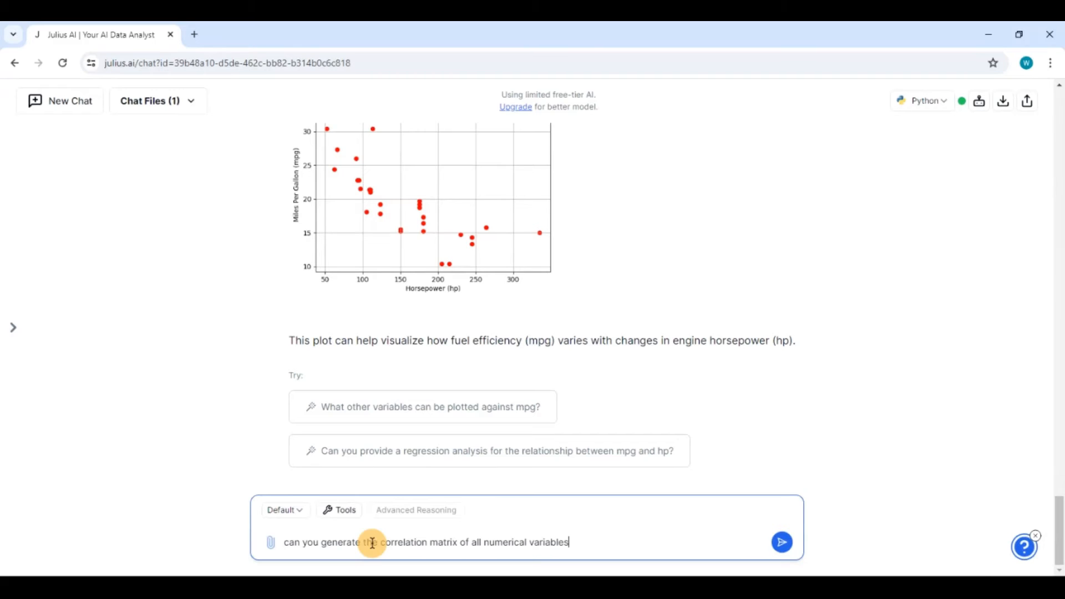
pyautogui.press('Return')
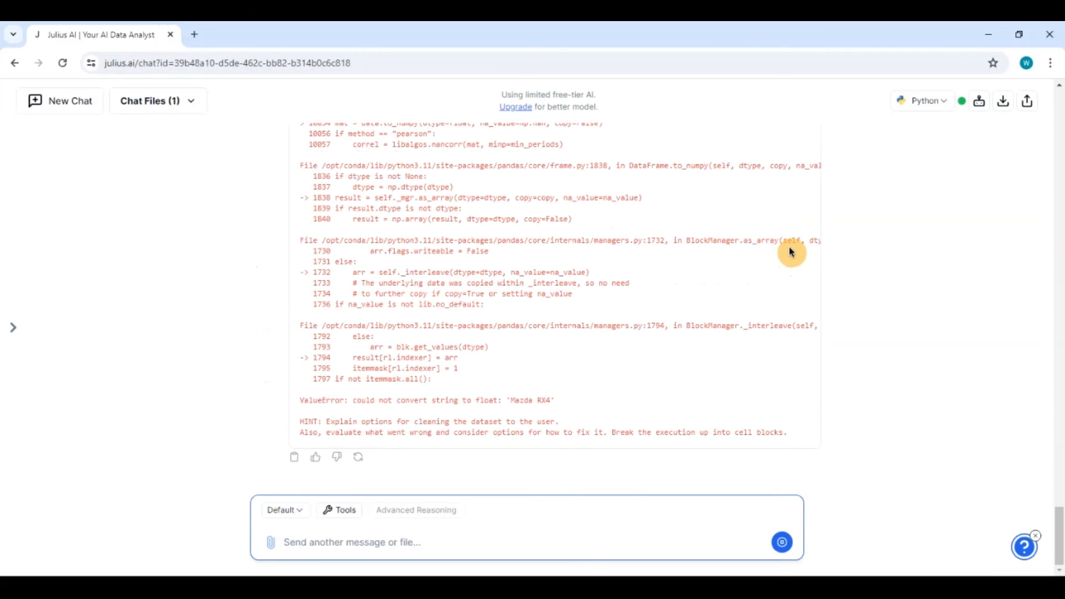
# - Examine the correlation response, including the Python code, its errors, the dataset preview and the matrix of numerical variables
pyautogui.scroll(2, 791, 252)
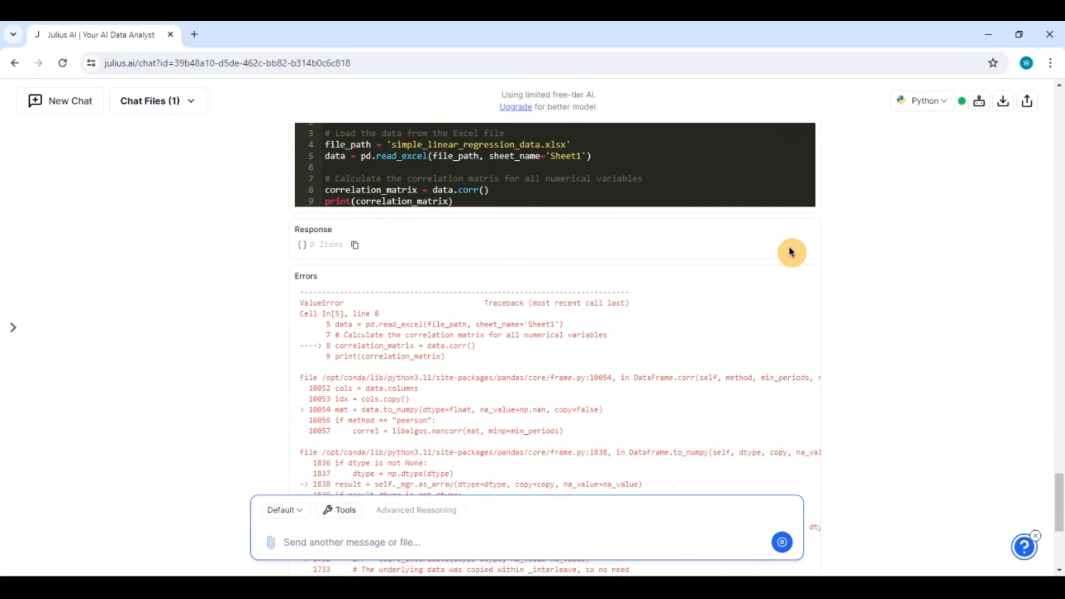
pyautogui.scroll(5, 773, 265)
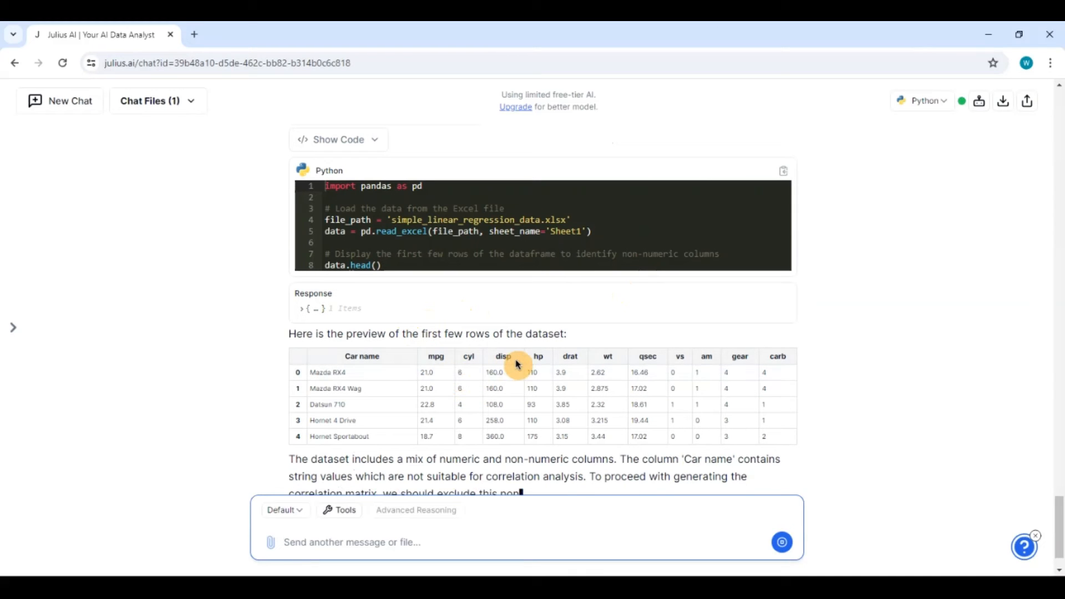
pyautogui.scroll(3, 517, 364)
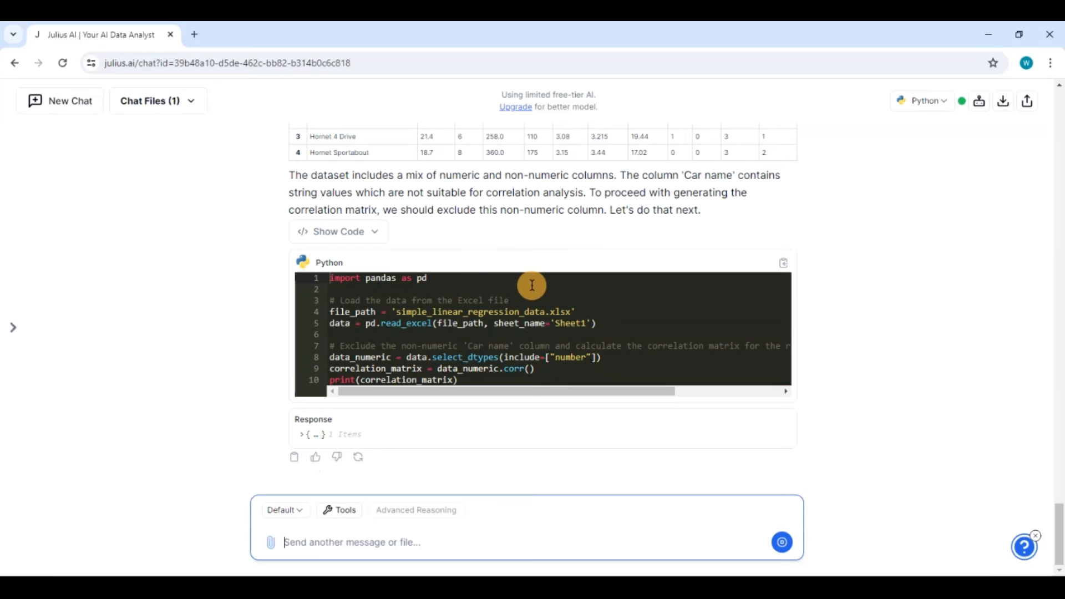
pyautogui.scroll(4, 627, 283)
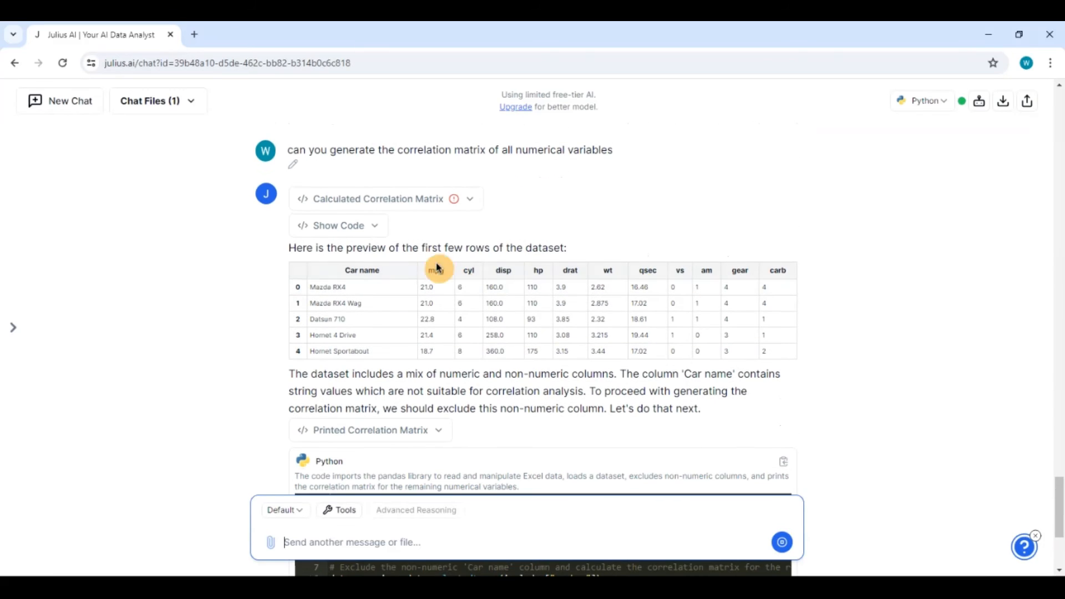
pyautogui.scroll(-4, 702, 331)
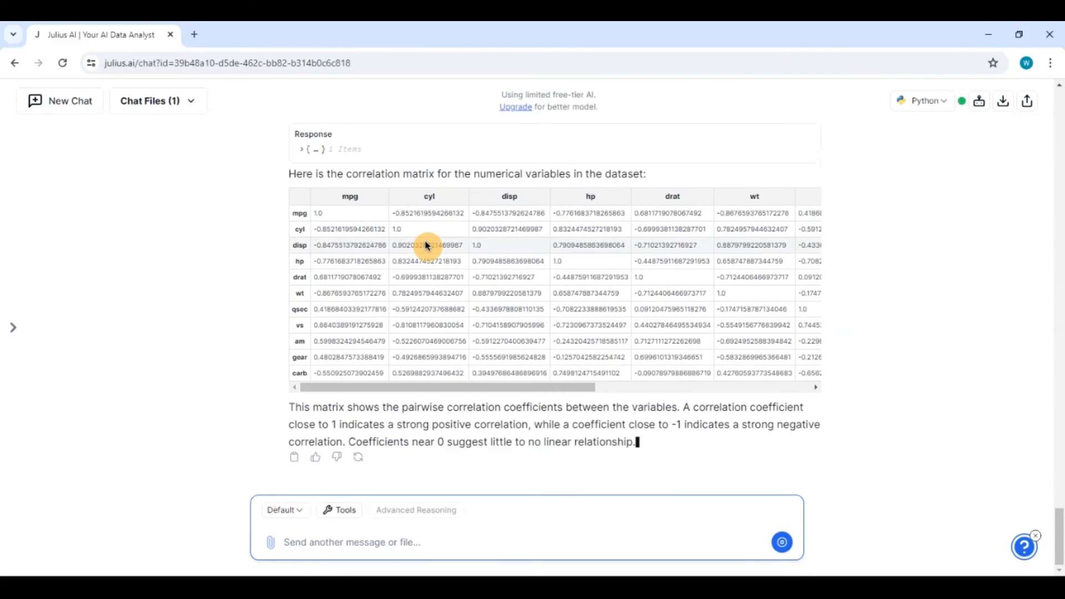
pyautogui.scroll(2, 427, 244)
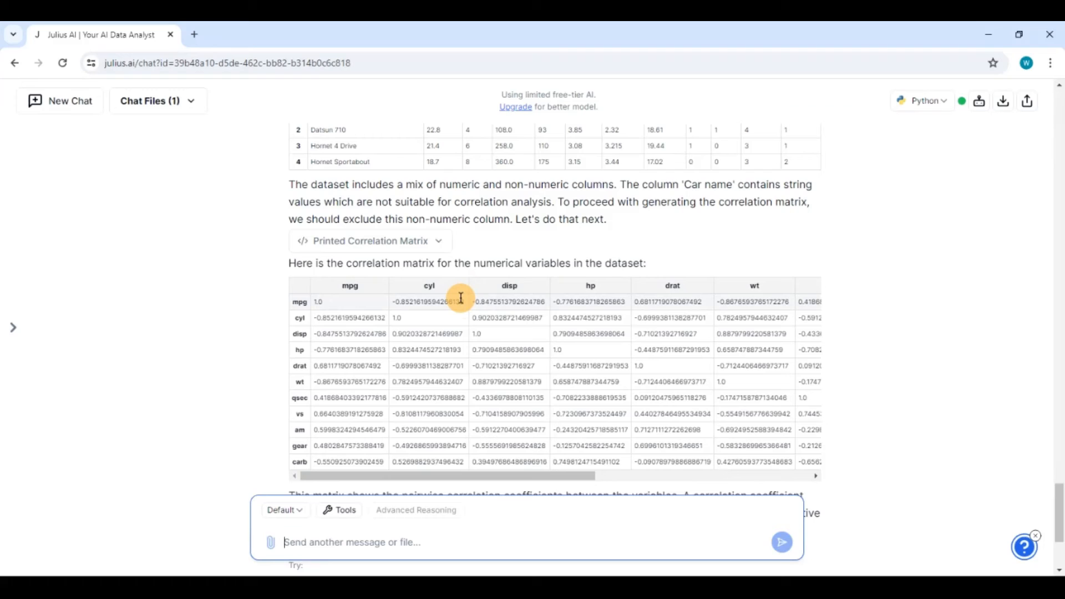
pyautogui.scroll(4, 461, 300)
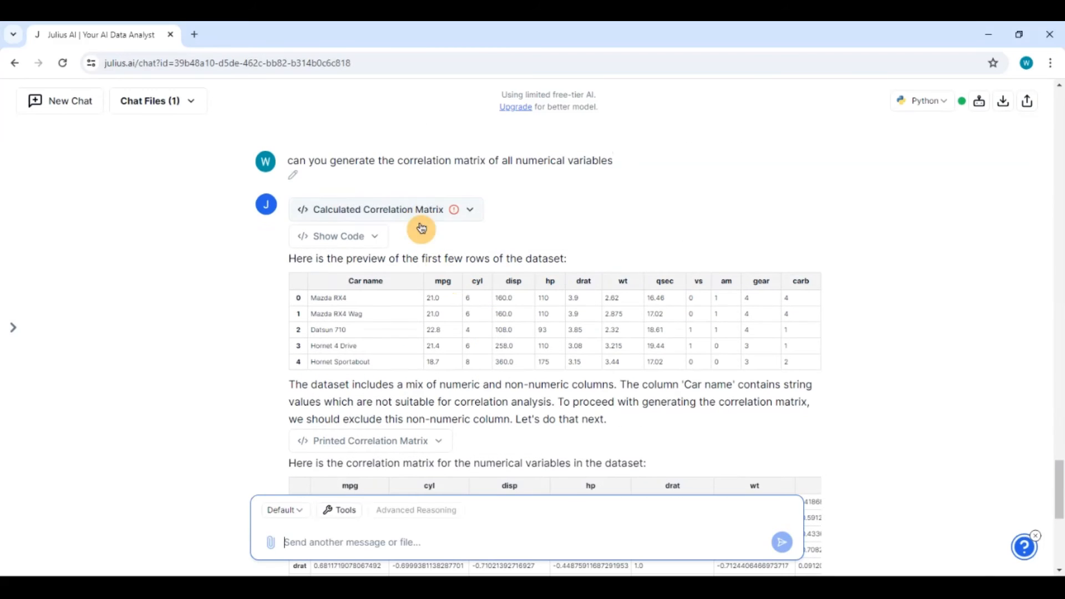
pyautogui.scroll(-4, 459, 335)
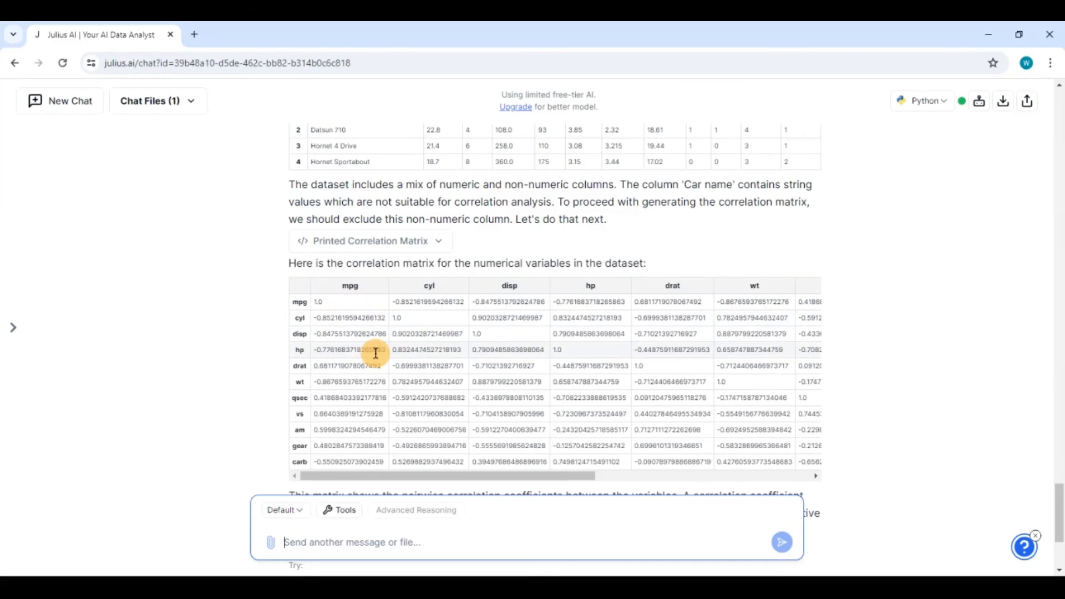
pyautogui.scroll(-5, 456, 348)
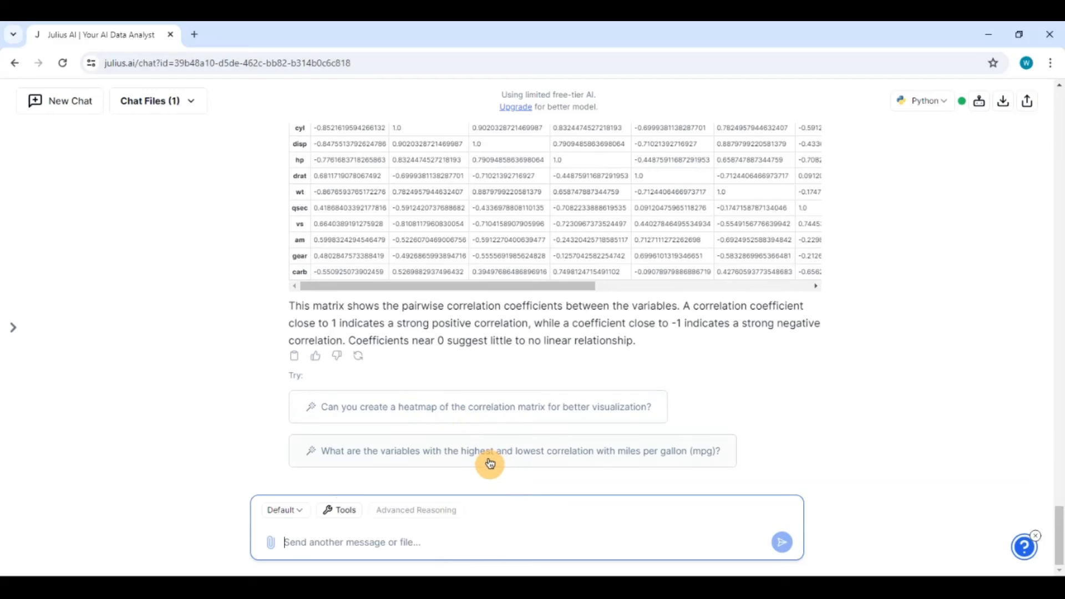
# - Send the prompt "can you do regression analysis for me with mpg as target variable" in the chat
pyautogui.click(462, 542)
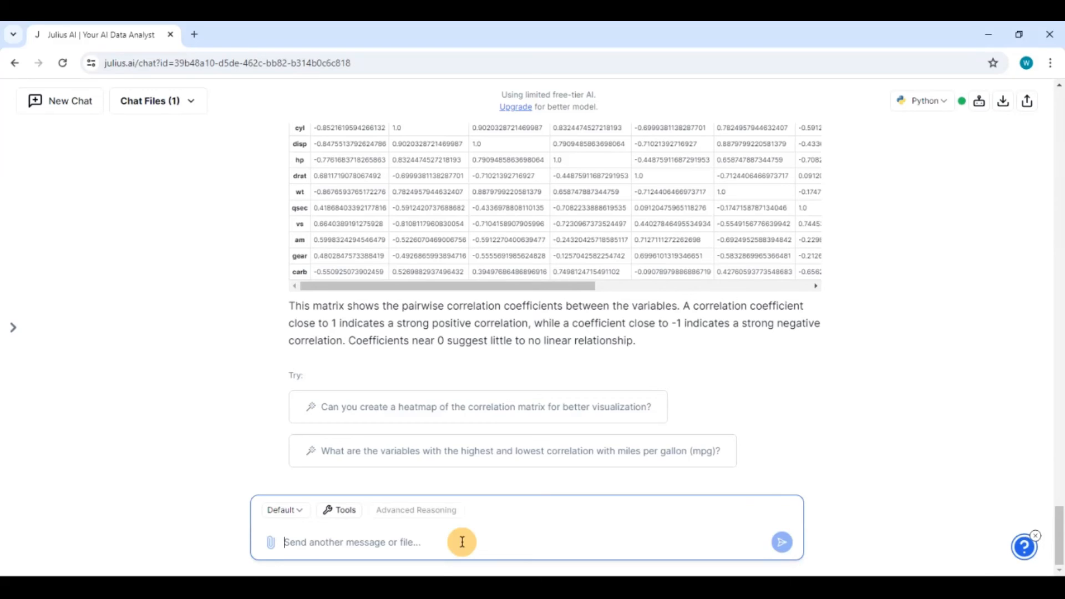
pyautogui.write('ca')
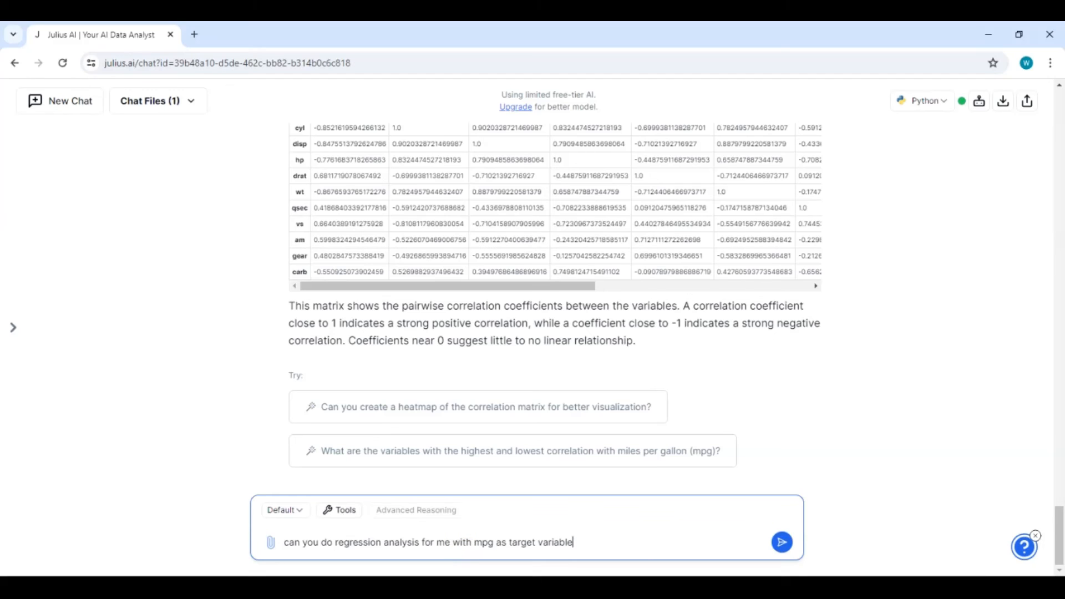
pyautogui.click(782, 542)
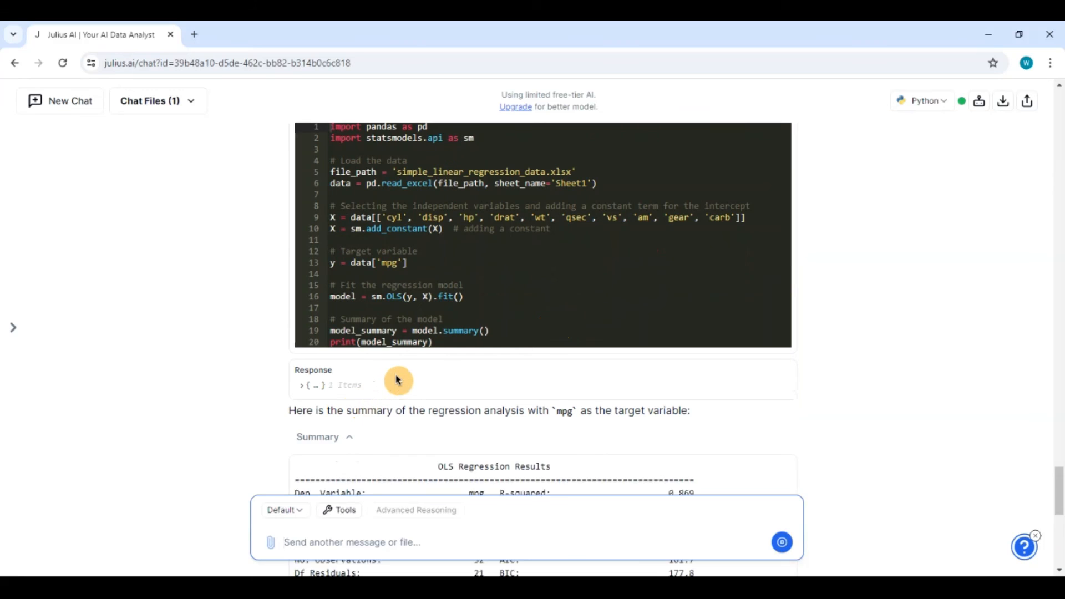
# - Examine the regression code, the OLS results for mpg, and the written key points and potential issues
pyautogui.scroll(3, 502, 366)
pyautogui.scroll(-2, 503, 364)
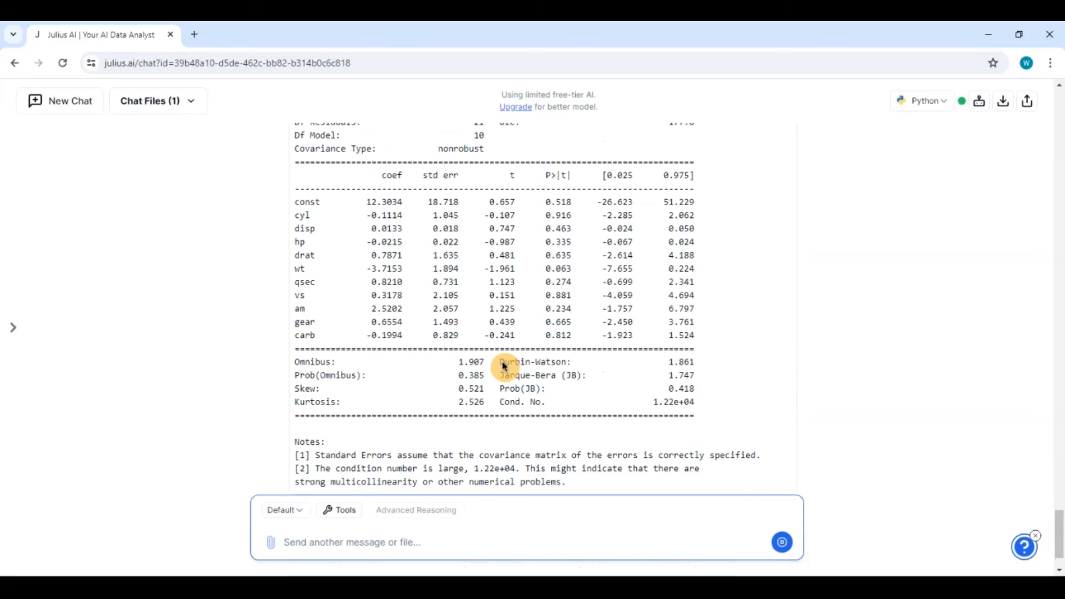
pyautogui.scroll(5, 503, 366)
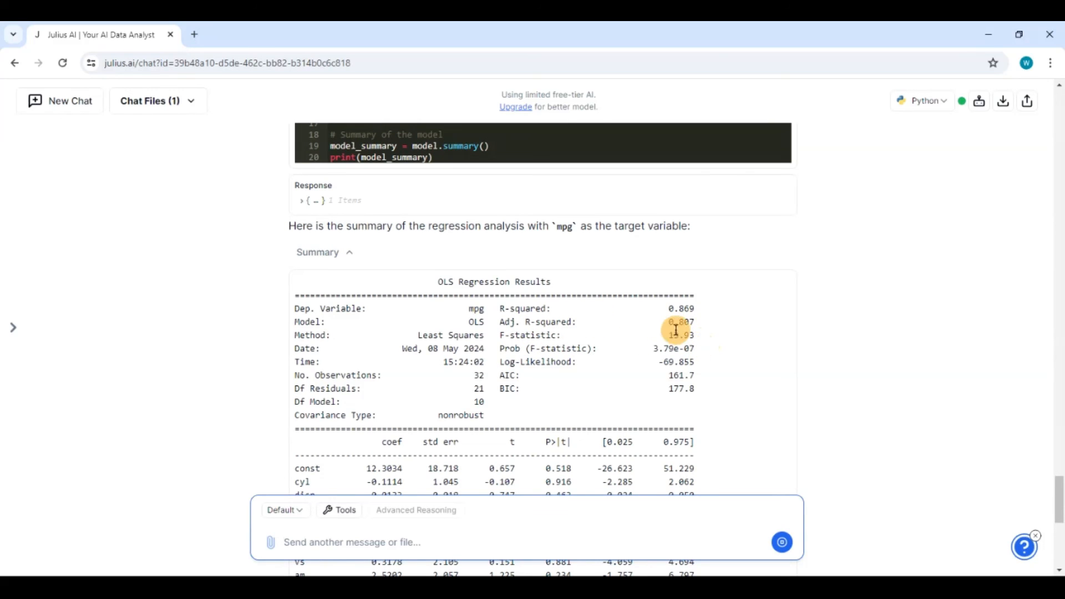
pyautogui.scroll(-2, 688, 327)
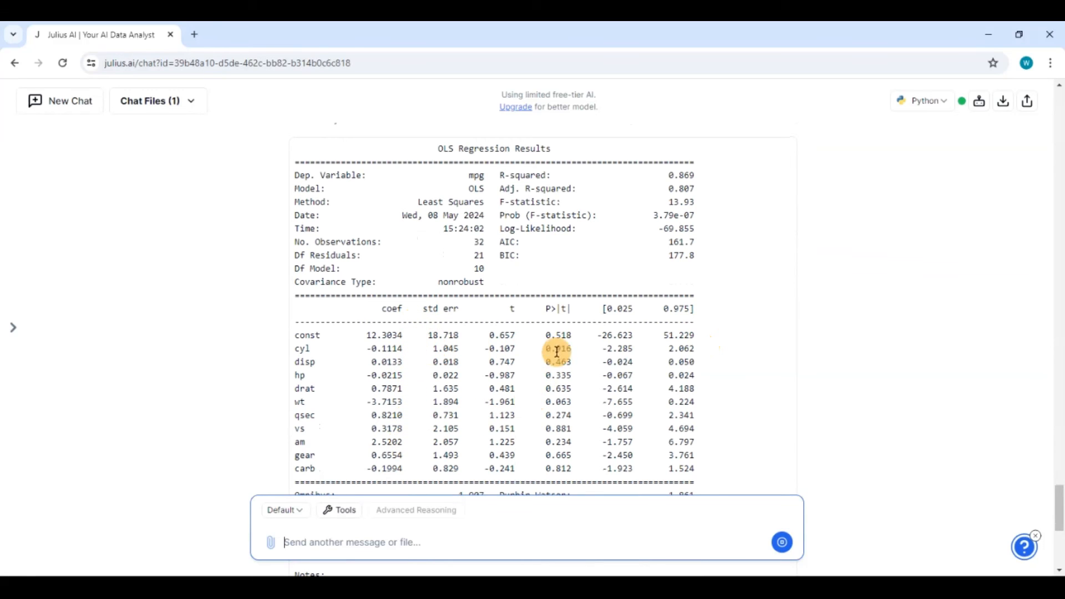
pyautogui.scroll(-1, 562, 347)
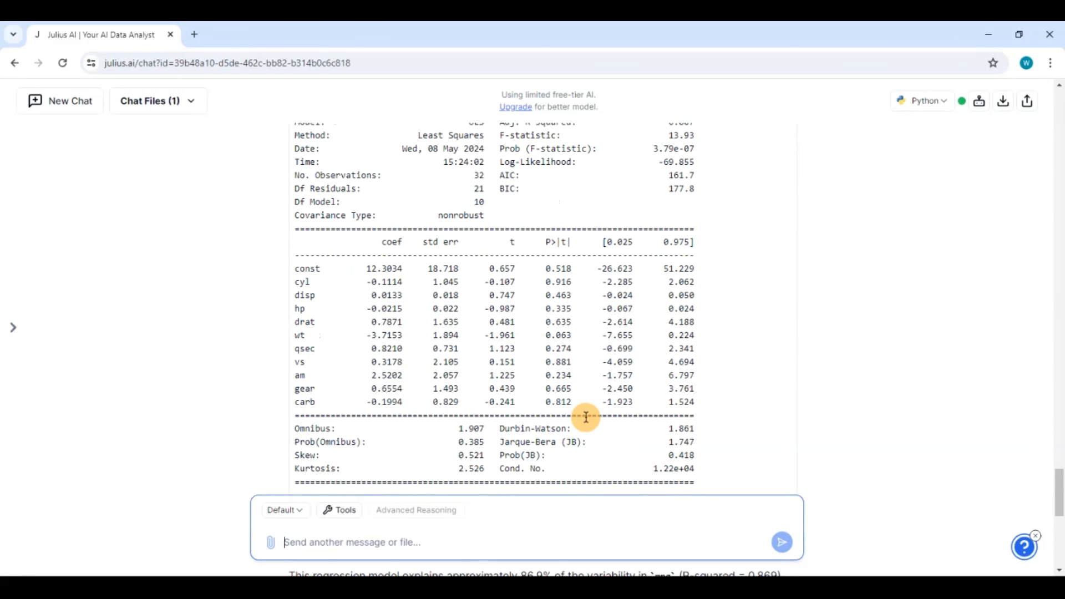
pyautogui.scroll(-2, 587, 419)
pyautogui.scroll(-1, 588, 422)
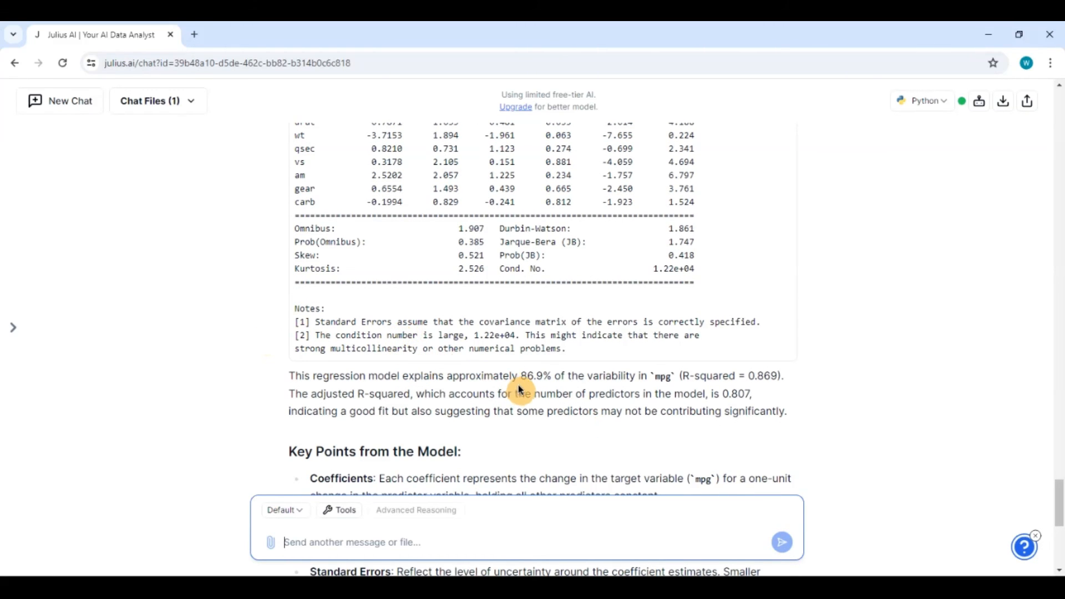
pyautogui.scroll(-3, 519, 390)
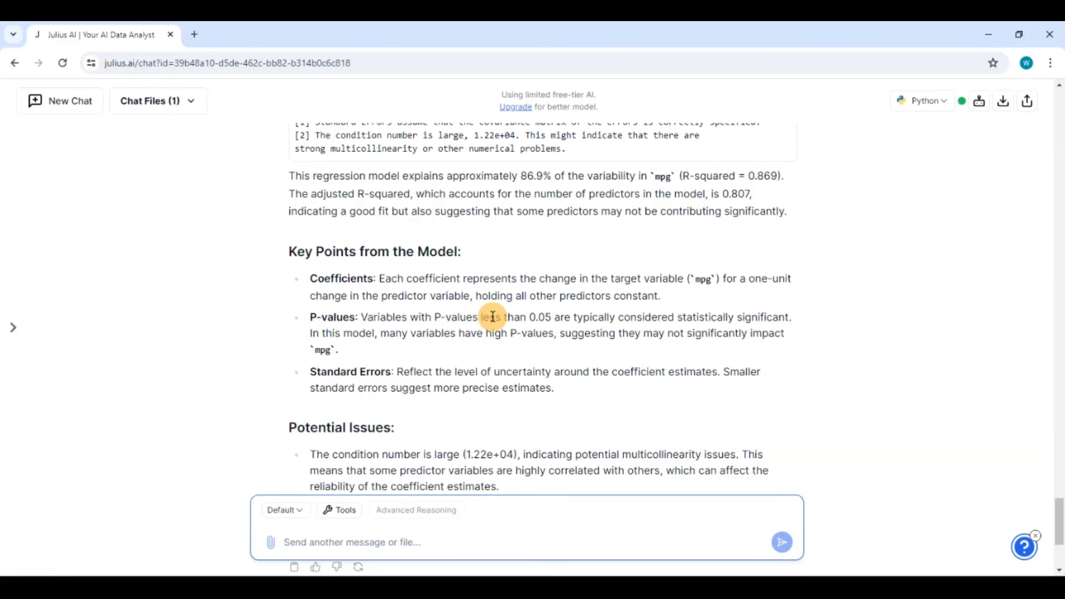
pyautogui.scroll(-2, 448, 323)
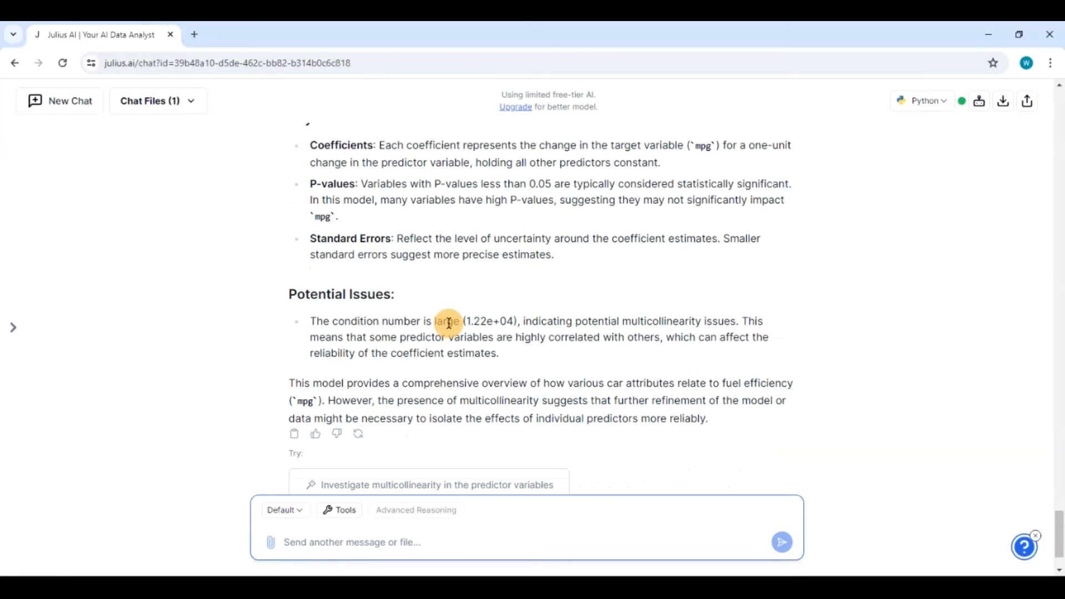
pyautogui.scroll(5, 448, 323)
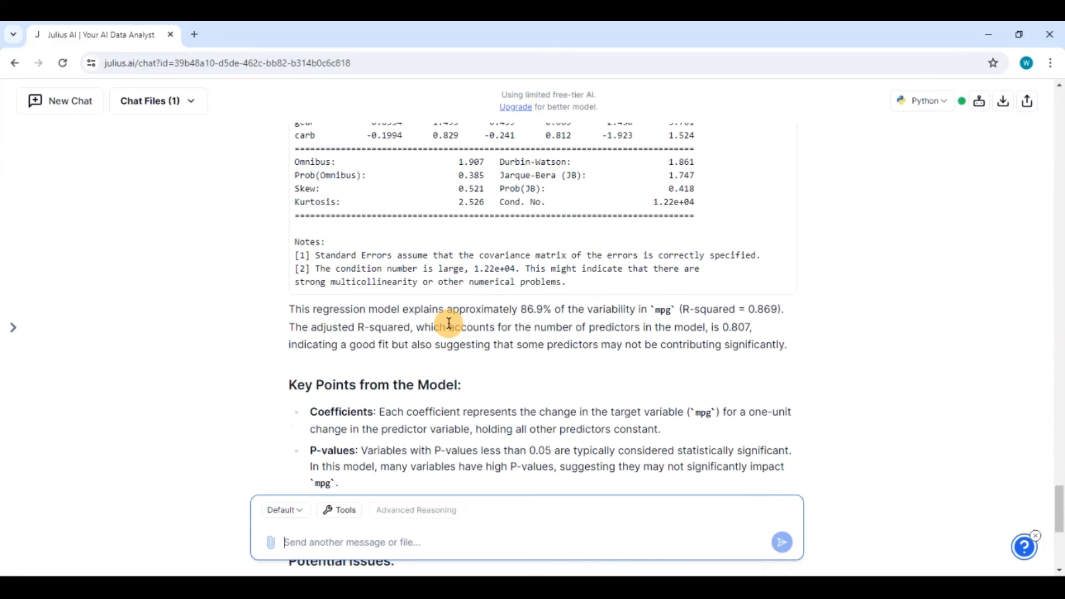
pyautogui.scroll(-5, 449, 324)
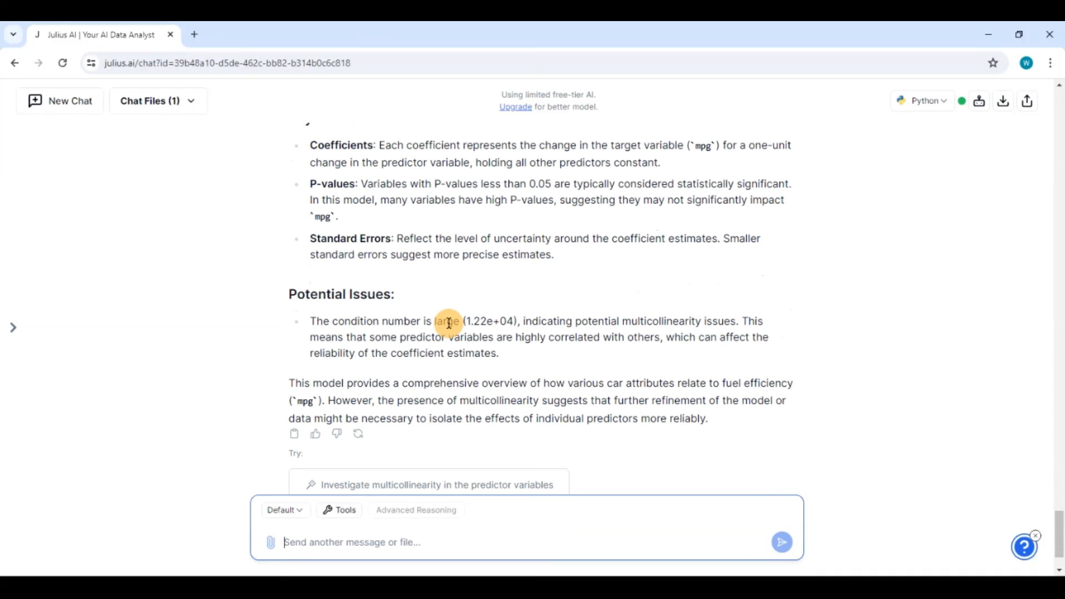